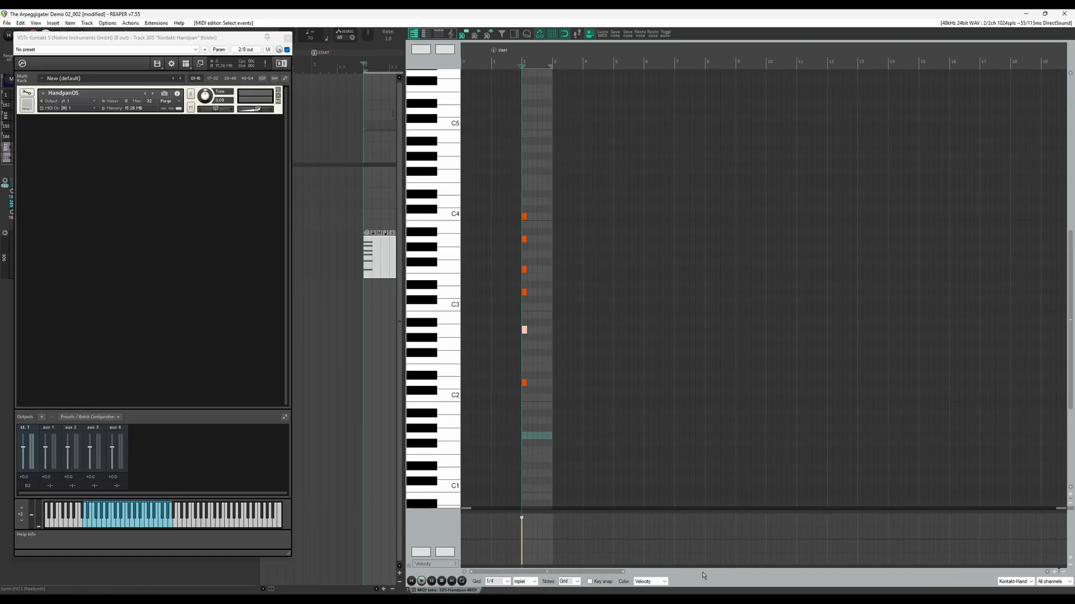
- Select all the notes of the ascending handpan arpeggio and duplicate them three times
key("ctrl+a")
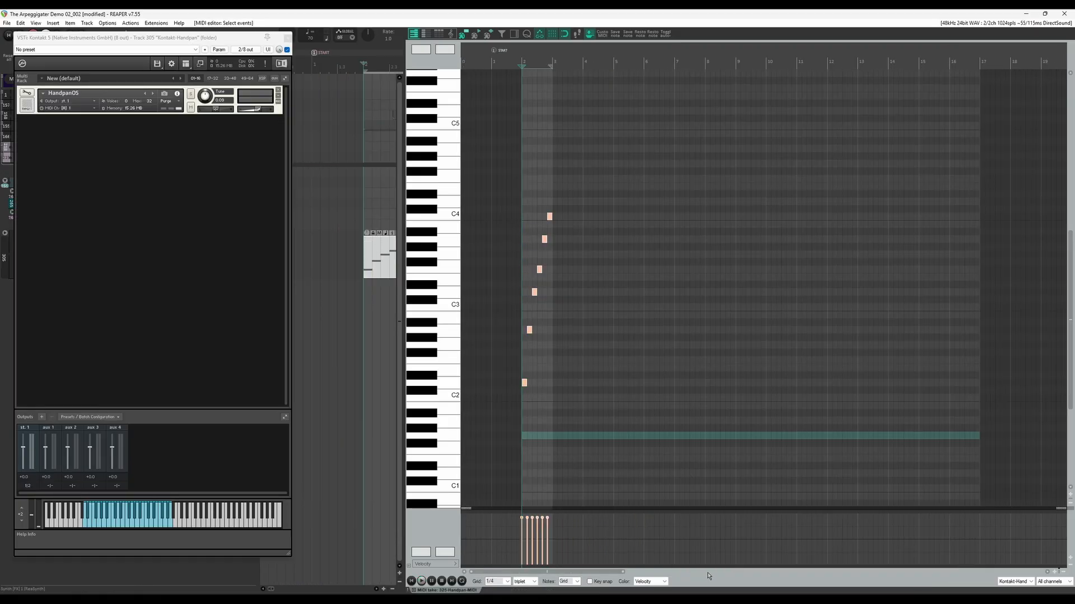
key("ctrl+d")
key("ctrl+d")
key("ctrl+d")
key("ctrl+d")
key("ctrl+d")
key("ctrl+d")
key("ctrl+d")
key("ctrl+d")
key("ctrl+d")
key("ctrl+d")
key("ctrl+d")
key("ctrl+d")
key("ctrl+d")
key("ctrl+d")
- Stretch the copied notes into a short, rapidly repeating pattern at the start of bar 2 and duplicate it
mouse_move(524, 451)
left_mouse_down()
mouse_move(978, 458)
mouse_move(536, 457)
left_mouse_up()
key("space")
key("ctrl+d")
key("ctrl+a")
- Play back the rapid handpan pattern and the note tracks controlled by the repeating MIDI gate pattern
key("space")
key("space")
key("space")
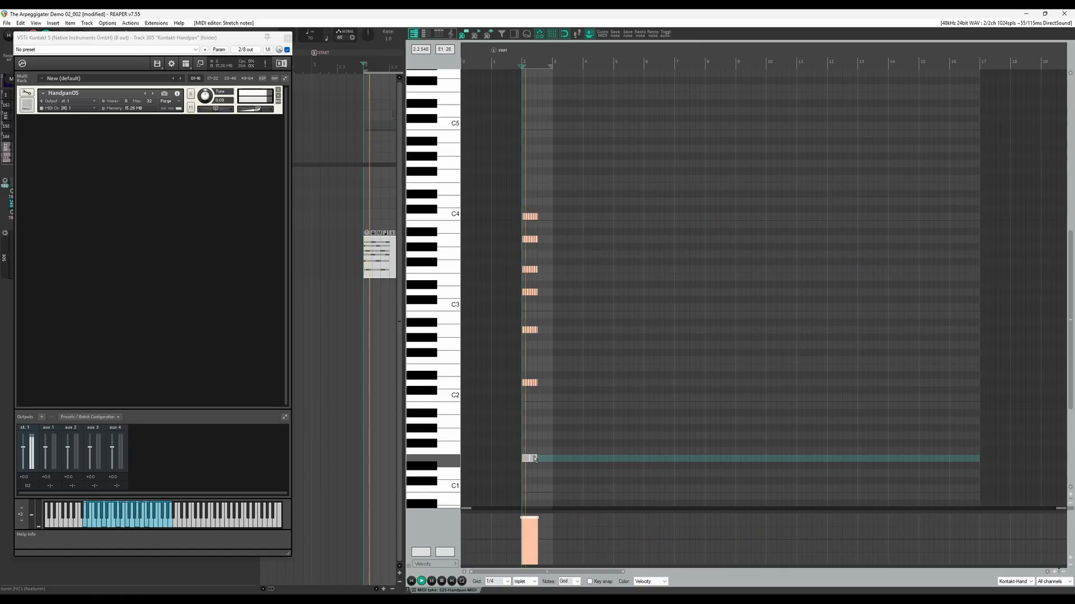
key("space")
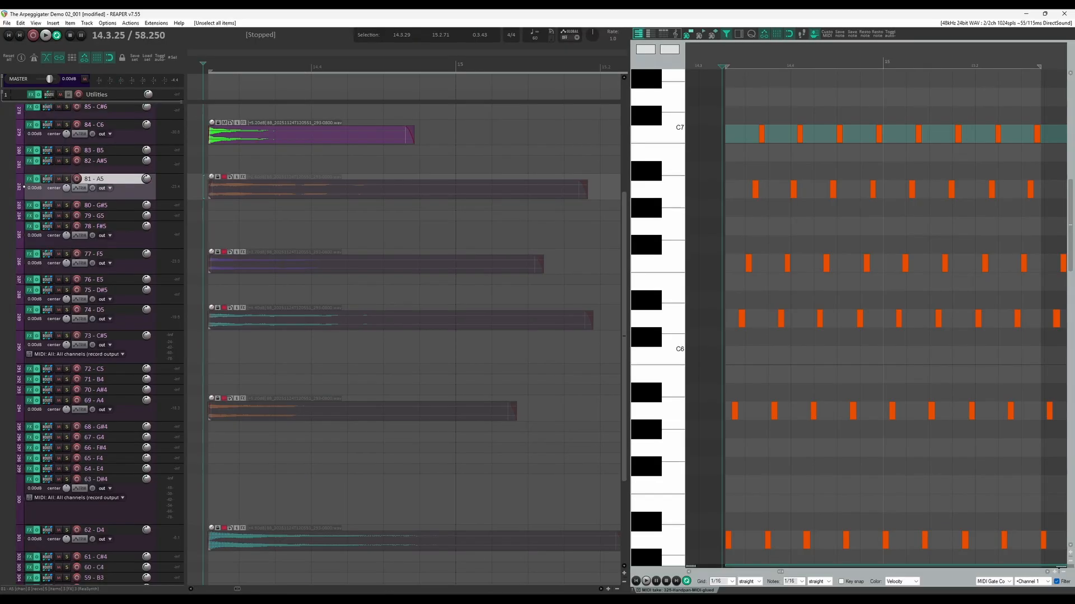
key("space")
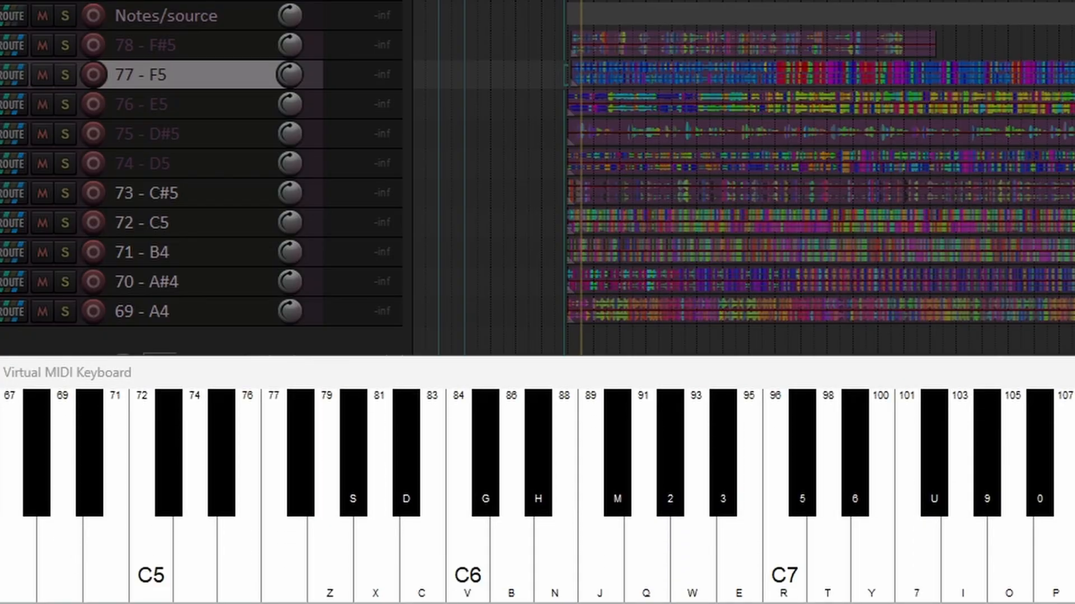
- Play notes between 81 and 90 on the virtual MIDI keyboard to audition the A4 to F#5 tracks
key("b")
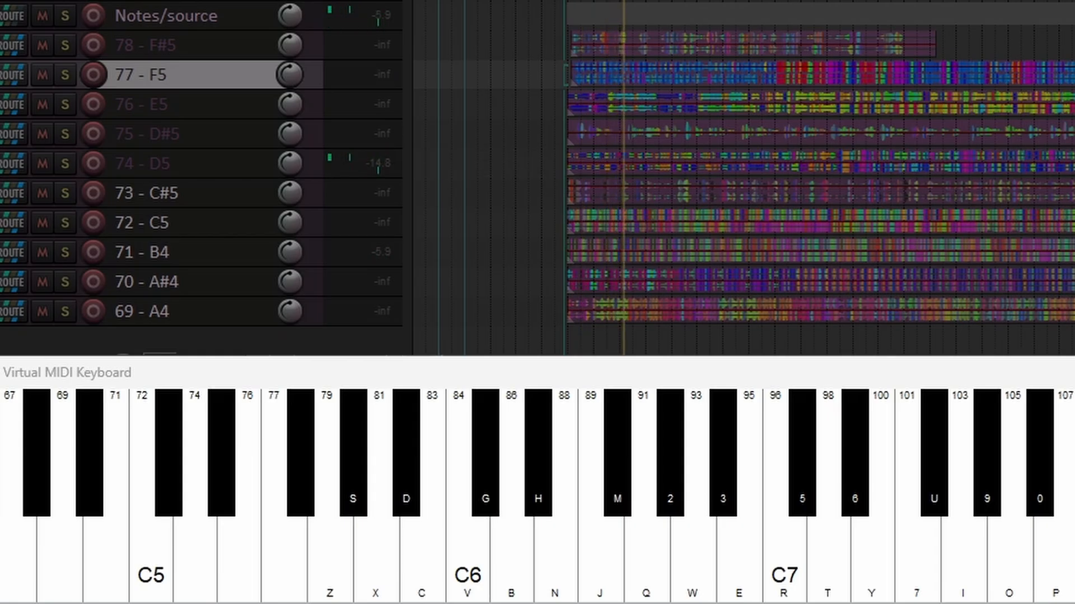
key("c")
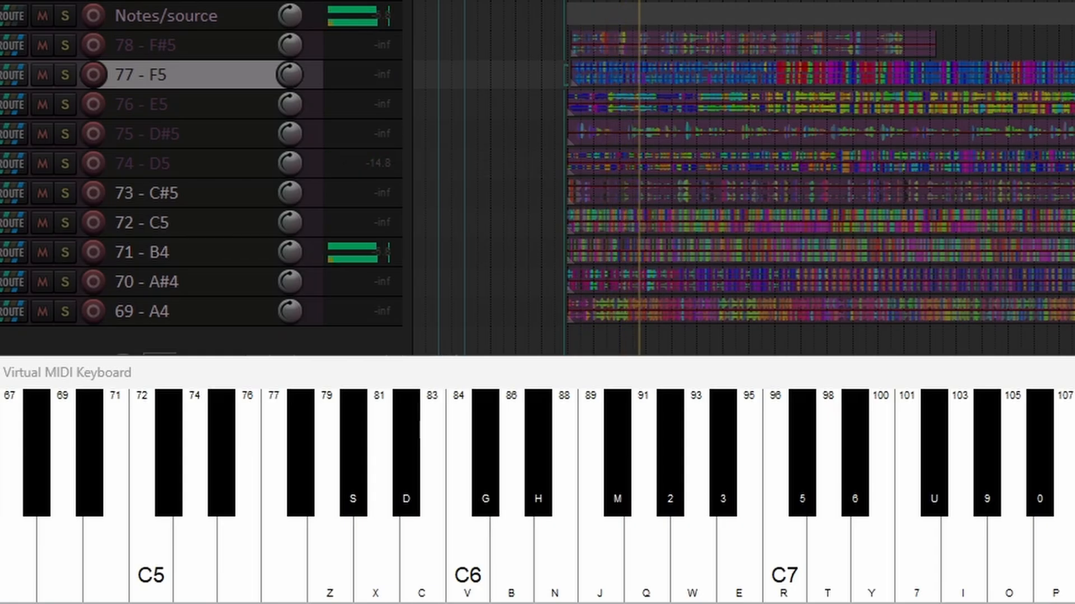
key("n")
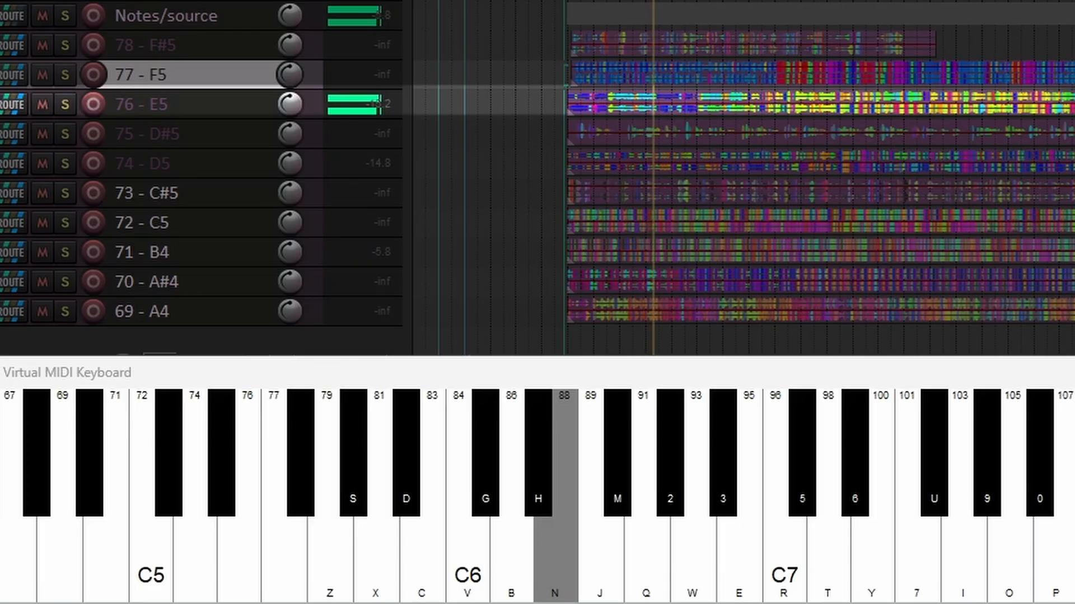
key("m")
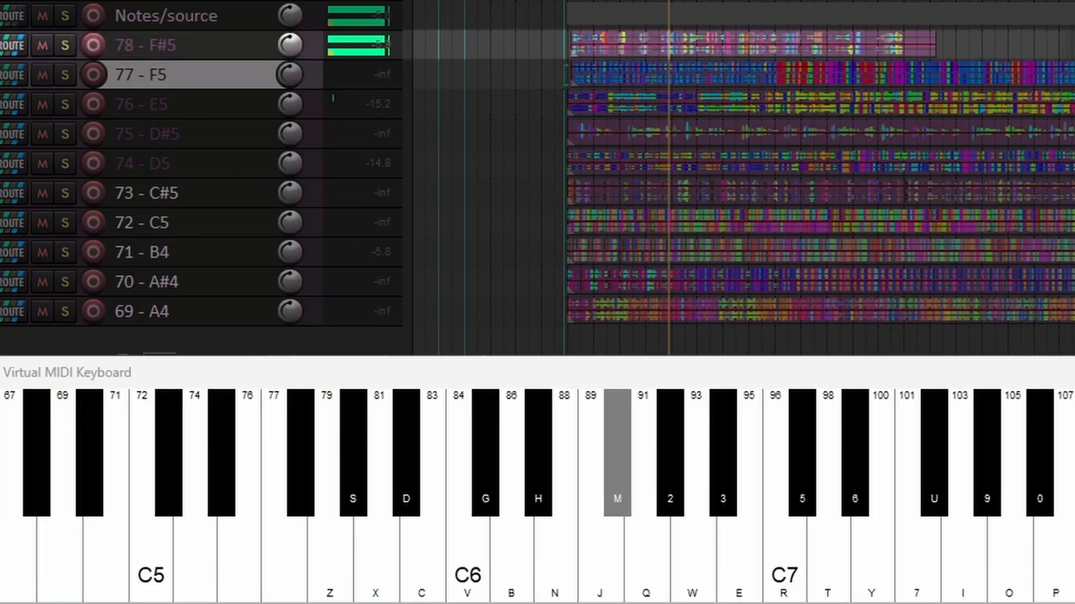
key("b")
key("h")
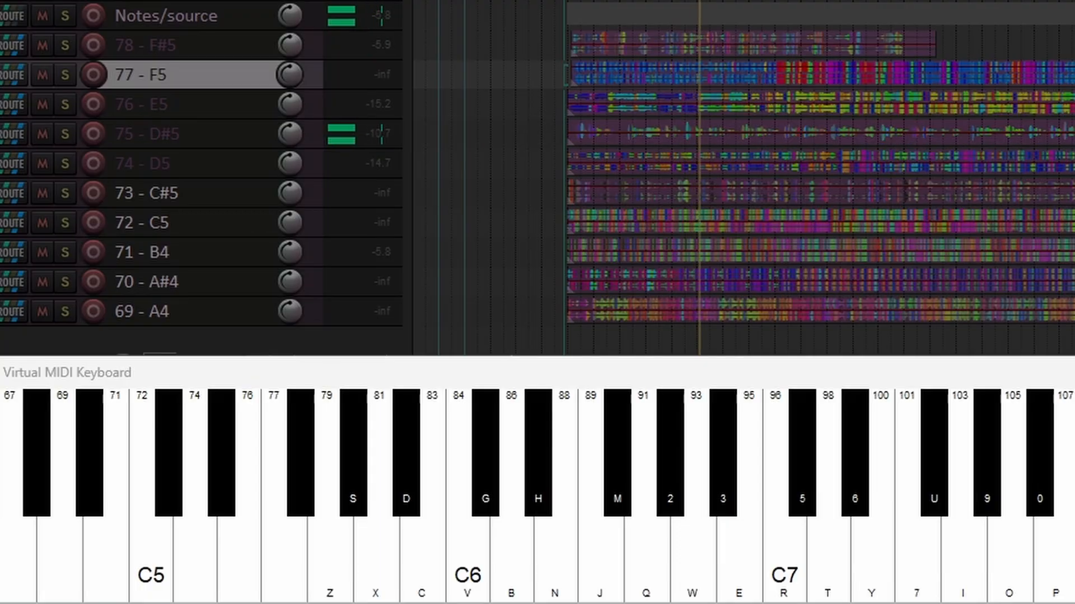
key("g")
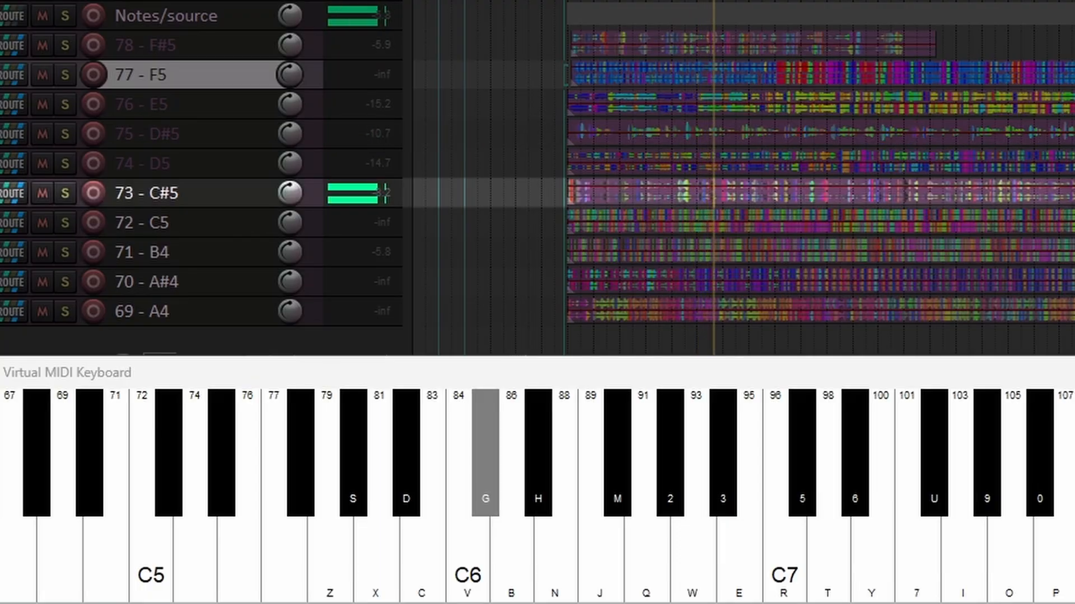
key("v")
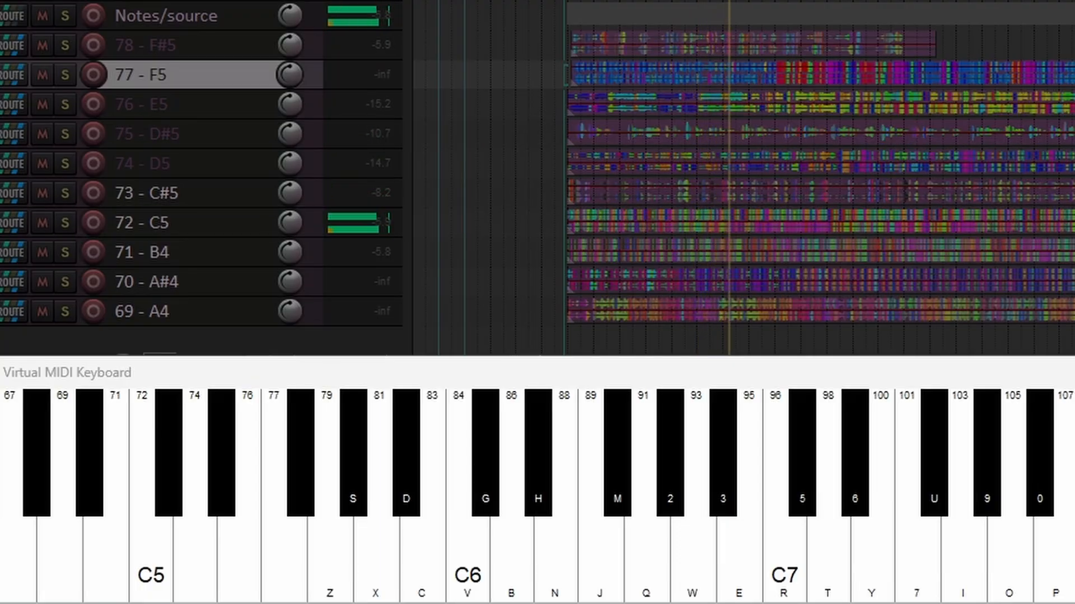
key("d")
key("x")
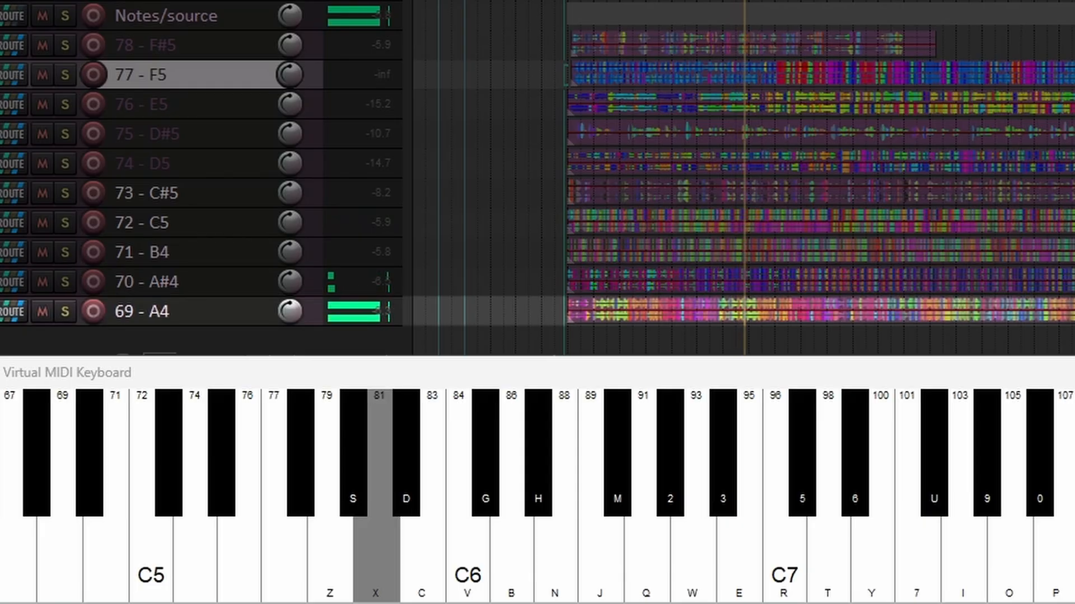
key("b")
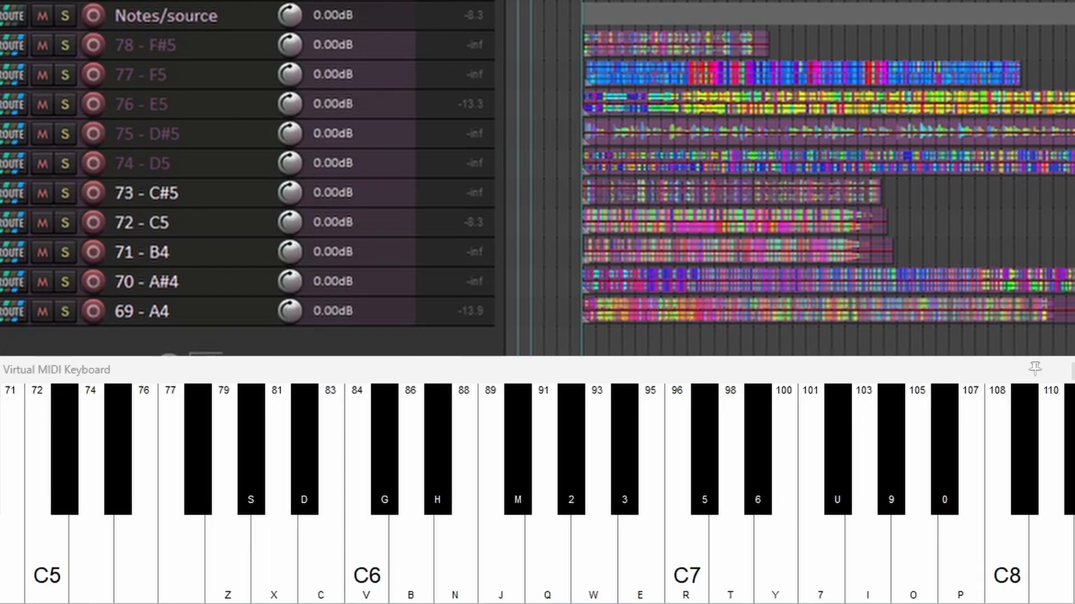
key("ctrl+z")
key("ctrl+z")
key("ctrl+z")
key("ctrl+z")
key("ctrl+z")
key("ctrl+z")
key("ctrl+z")
key("ctrl+z")
key("ctrl+z")
key("ctrl+z")
key("ctrl+z")
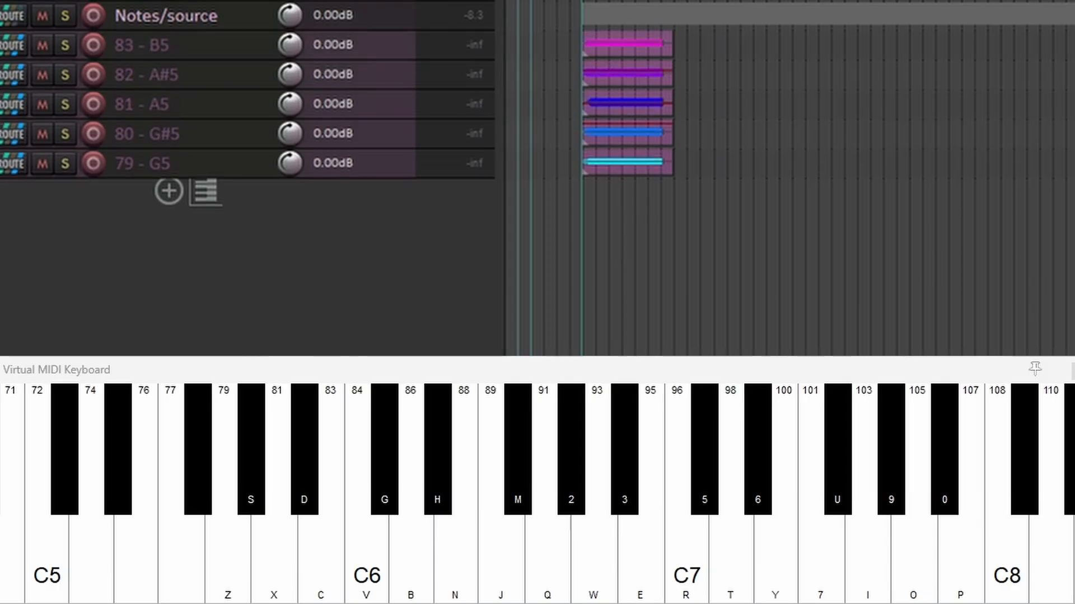
- Play a melody between notes 91 and 101 on the virtual MIDI keyboard through the G5 to F6 tracks
key("w")
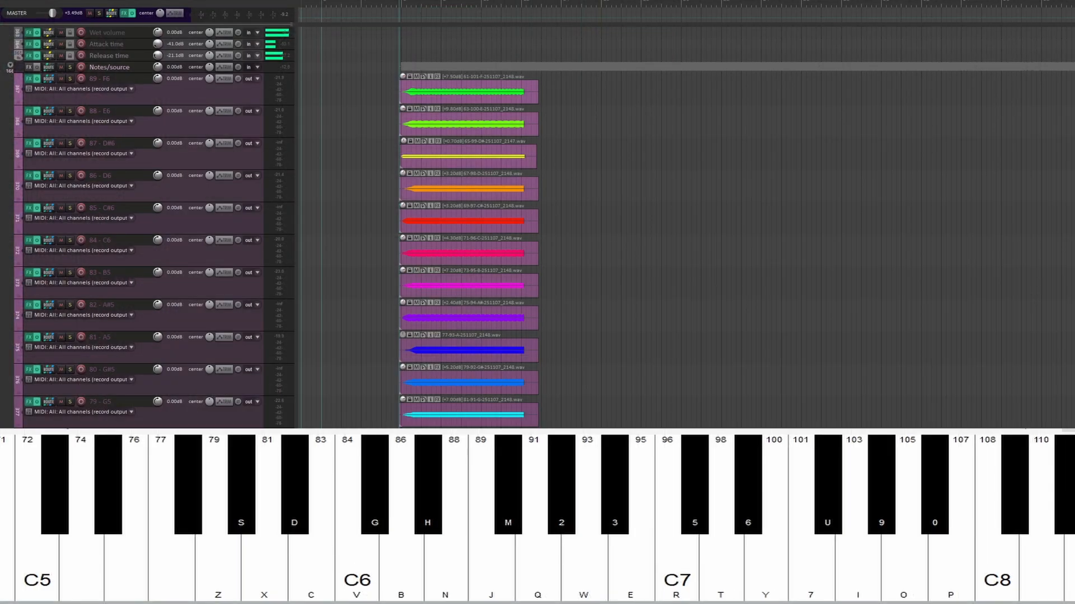
key("w")
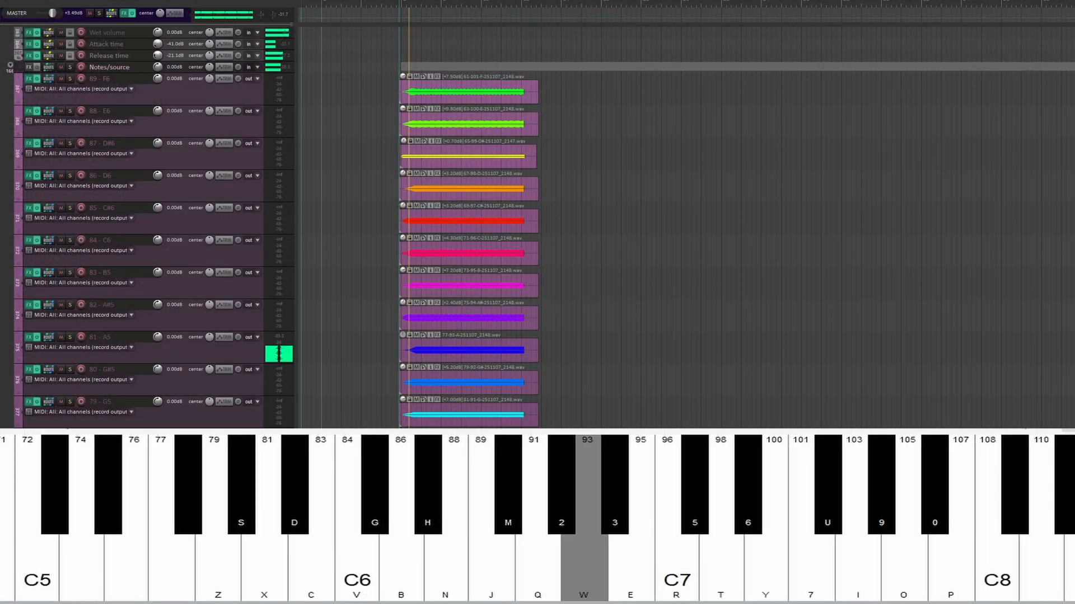
key("t")
key("7")
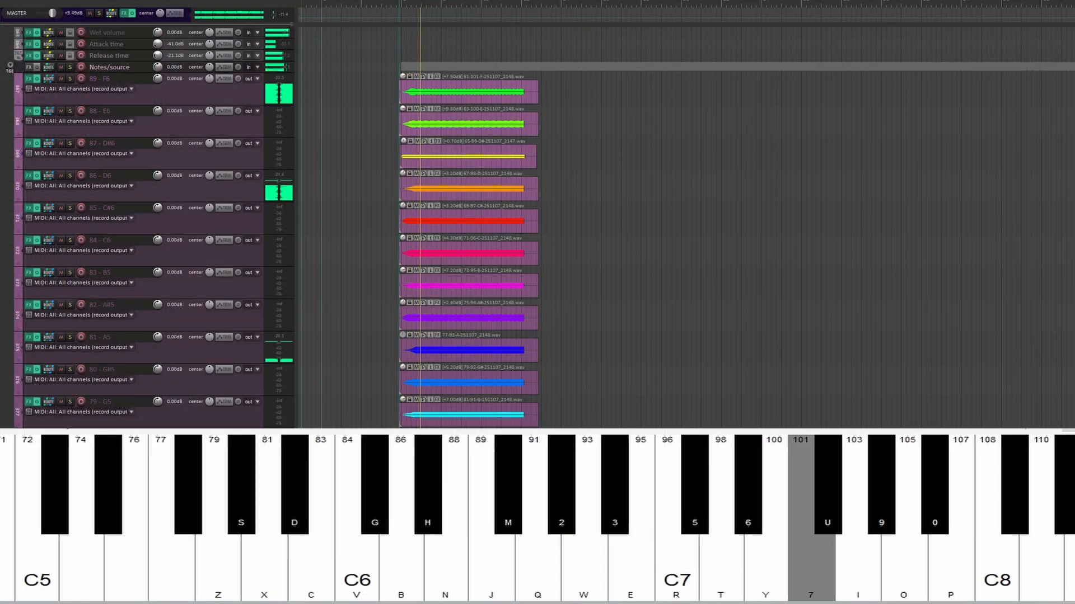
key("y")
key("t")
key("r")
key("t")
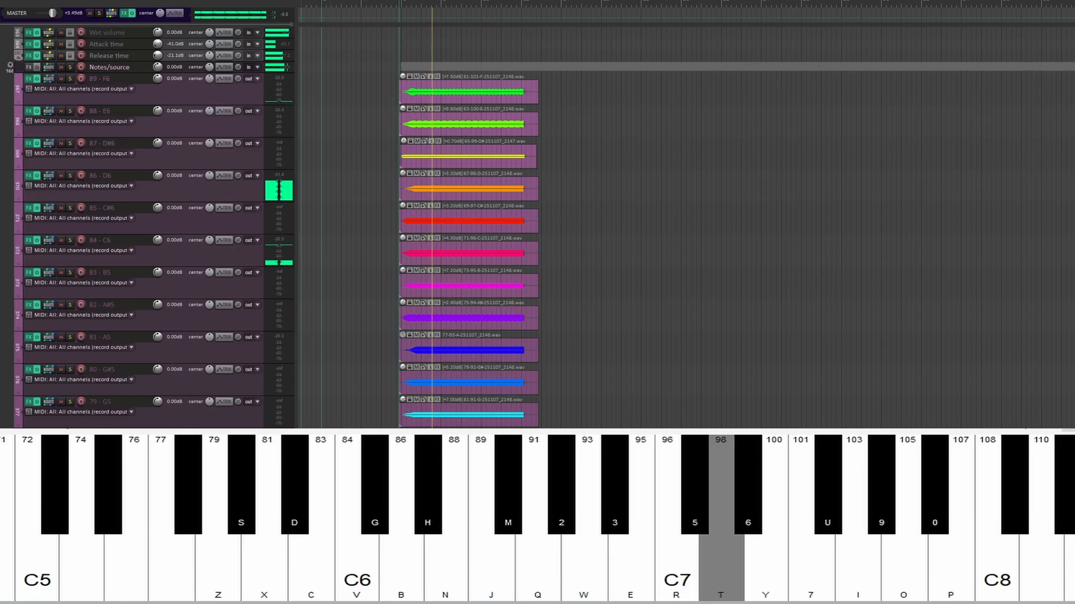
key("e")
key("r")
key("e")
key("w")
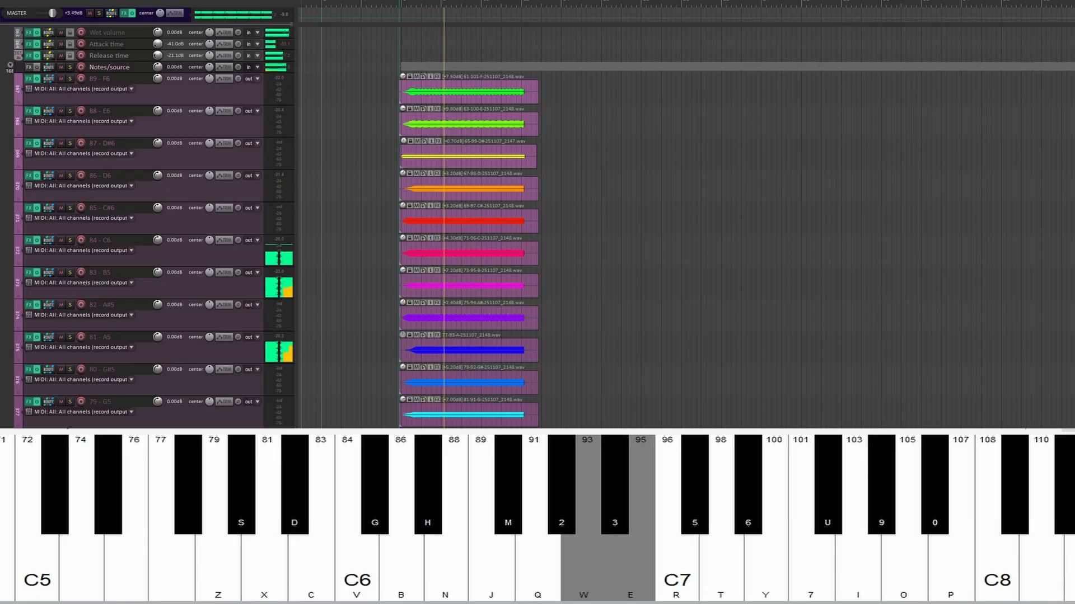
key("q")
key("w")
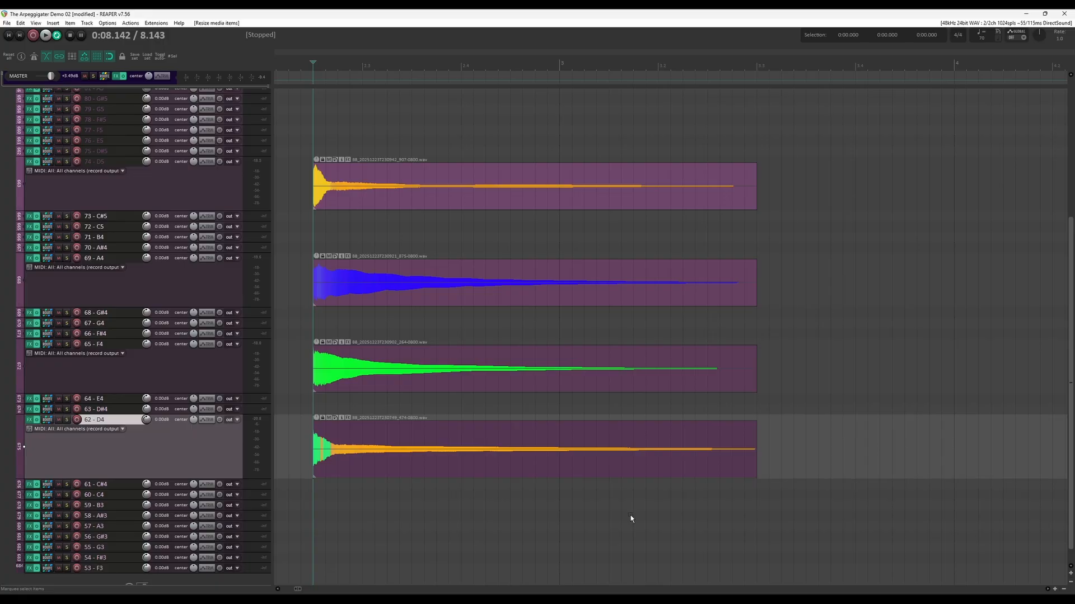
- Play back the four sustained samples on the D4, F4, A4 and D5 tracks and undo the last item resize
key("space")
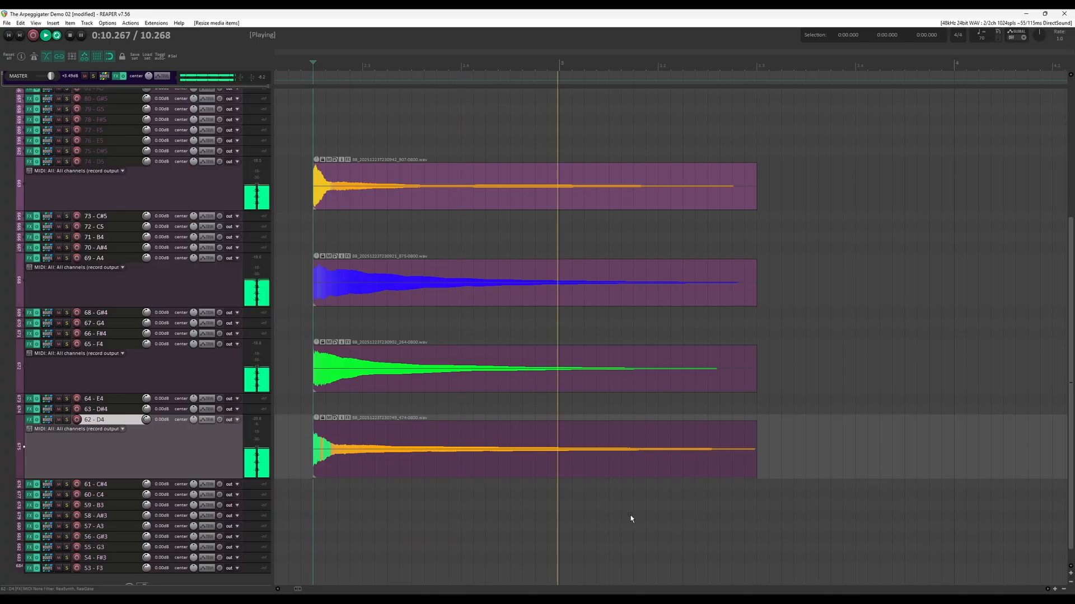
key("space")
key("ctrl+z")
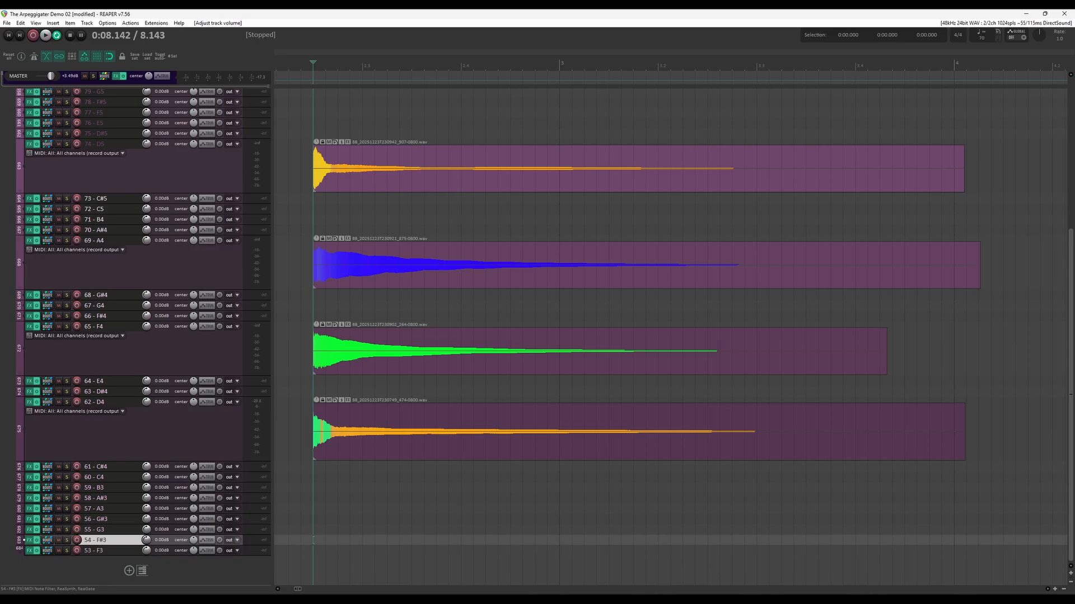
- Cut the four sustained samples into short staggered slices with gaps between them, and play them back
key("a")
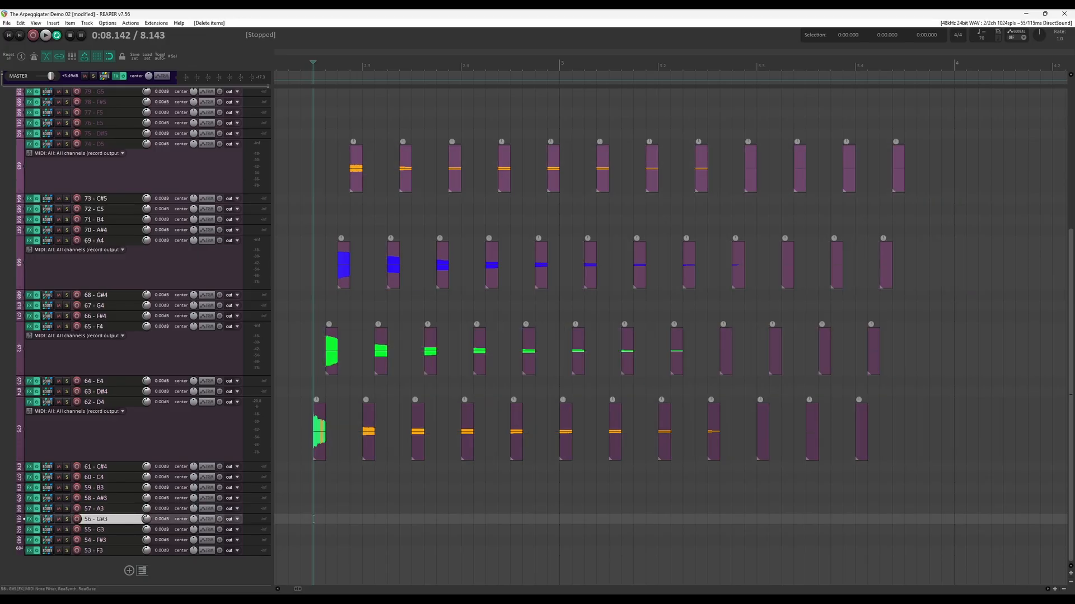
key("space")
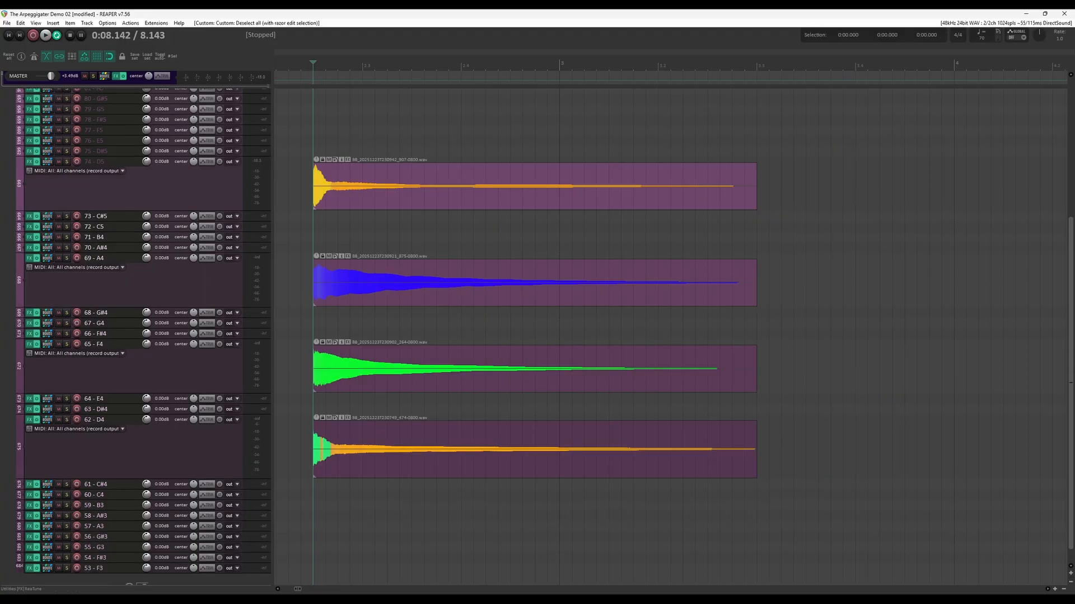
- Stagger the F4, A4 and D5 items so they start one after another following the D4 item, and play them
left_click_drag(392, 372, 404, 372)
left_click_drag(392, 285, 416, 285)
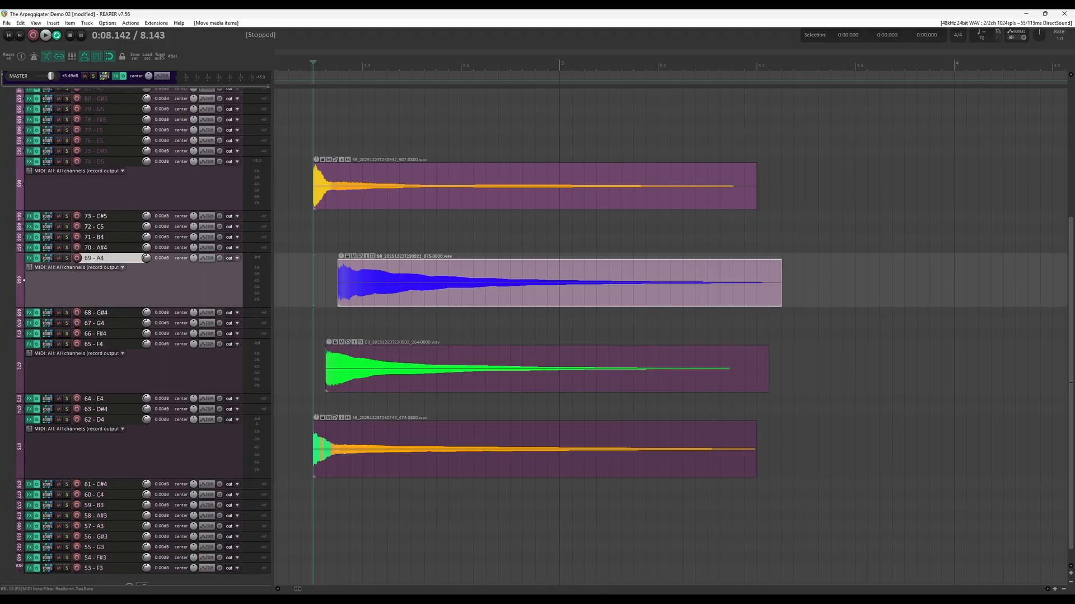
left_click_drag(391, 190, 429, 190)
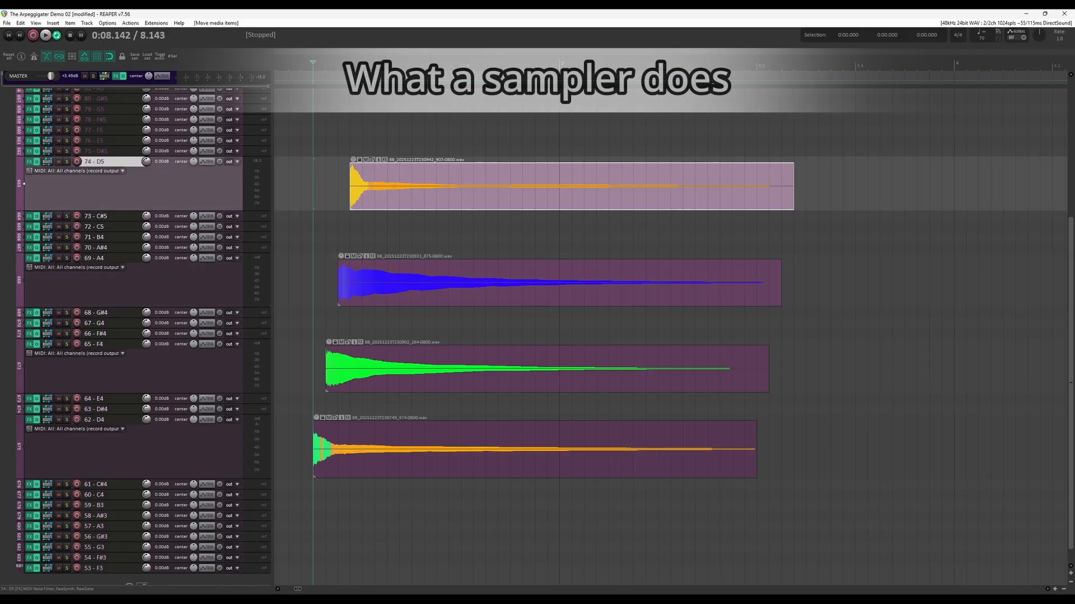
key("space")
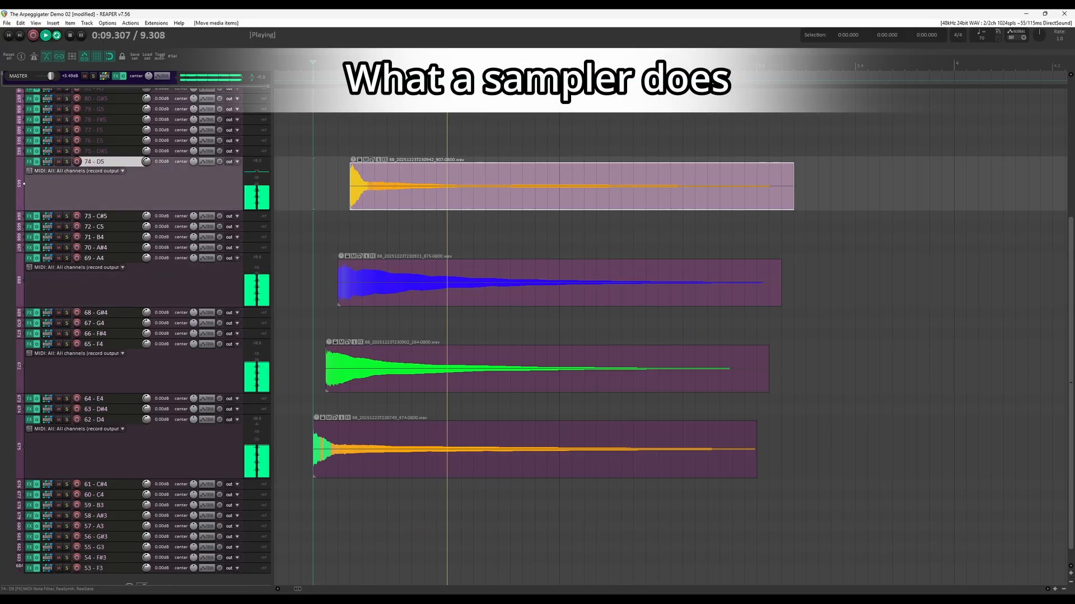
- Trim the D4, F4, A4 and D5 items to the same short length and repeat the F4 item
mouse_move(757, 450)
left_mouse_down()
mouse_move(362, 449)
mouse_move(387, 449)
left_mouse_up()
left_click_drag(769, 368, 374, 369)
left_click_drag(349, 369, 399, 369)
left_click_drag(782, 282, 387, 282)
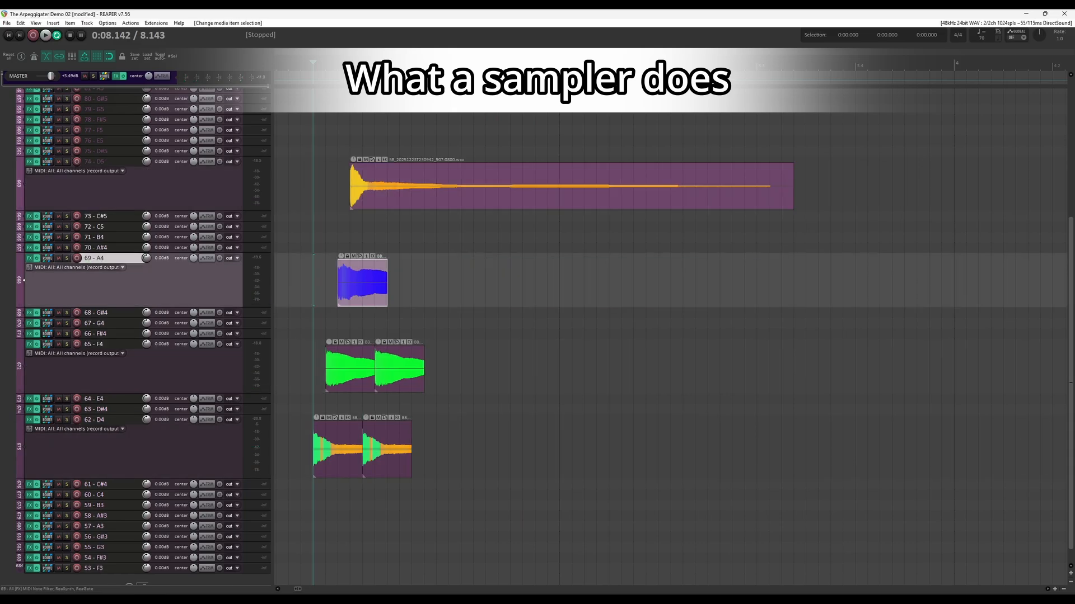
left_click_drag(793, 186, 399, 186)
- Copy the short items end to end until each of the four tracks holds eight repetitions, and clear the selection
left_click_drag(375, 186, 424, 186)
left_click_drag(362, 283, 412, 283)
left_click_drag(510, 282, 559, 283)
left_click_drag(547, 368, 645, 369)
left_click_drag(584, 450, 634, 450)
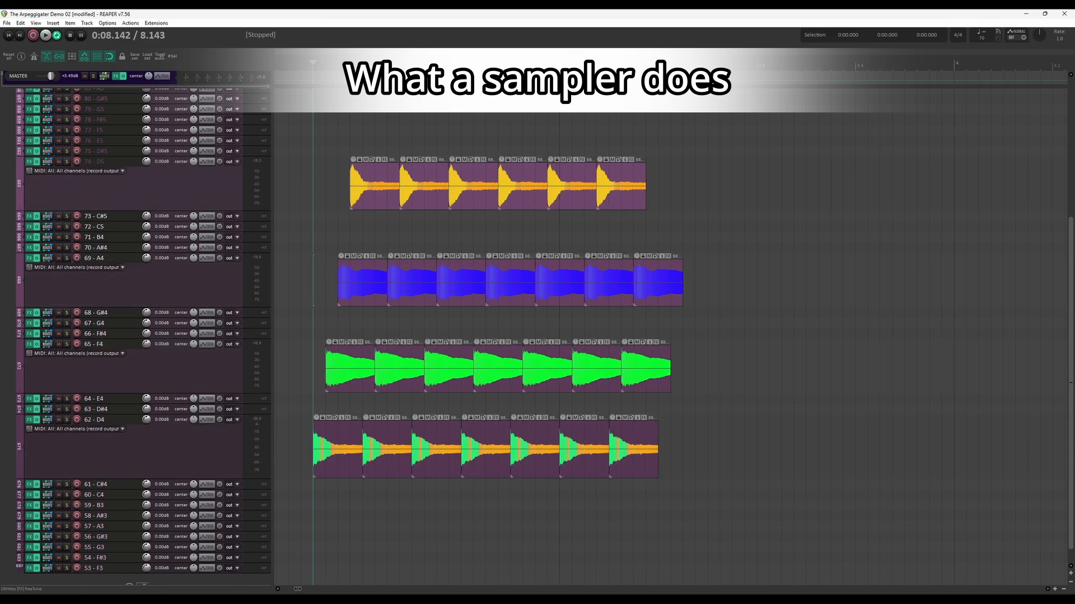
left_click_drag(670, 186, 719, 186)
left_click_drag(645, 369, 695, 369)
key("Escape")
- Play back the retriggered sampler pattern and the sliced ArpeggiGater pattern to compare them
key("space")
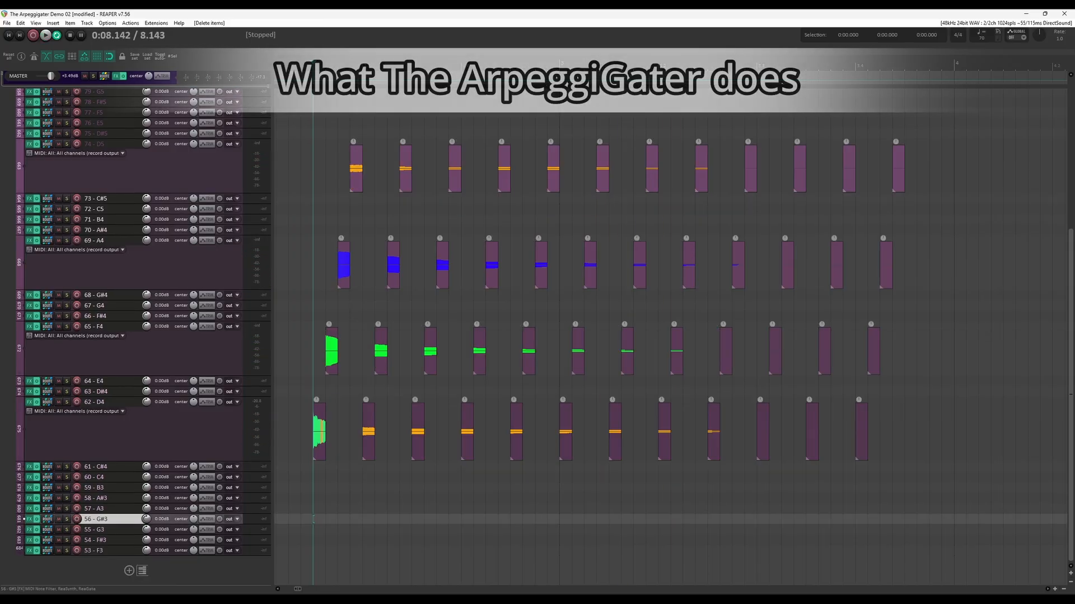
key("space")
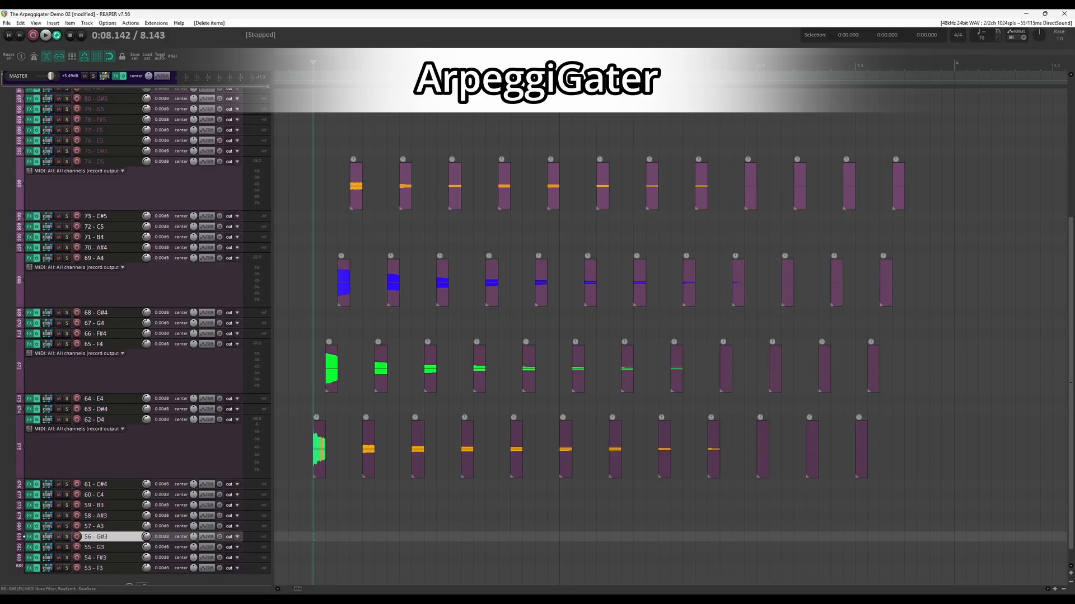
key("space")
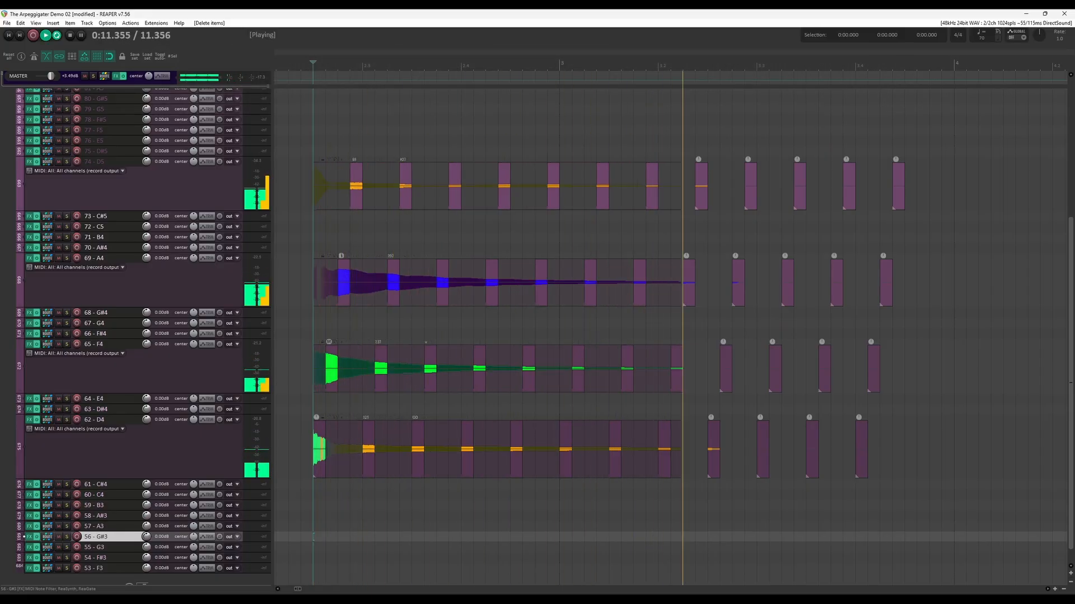
key("space")
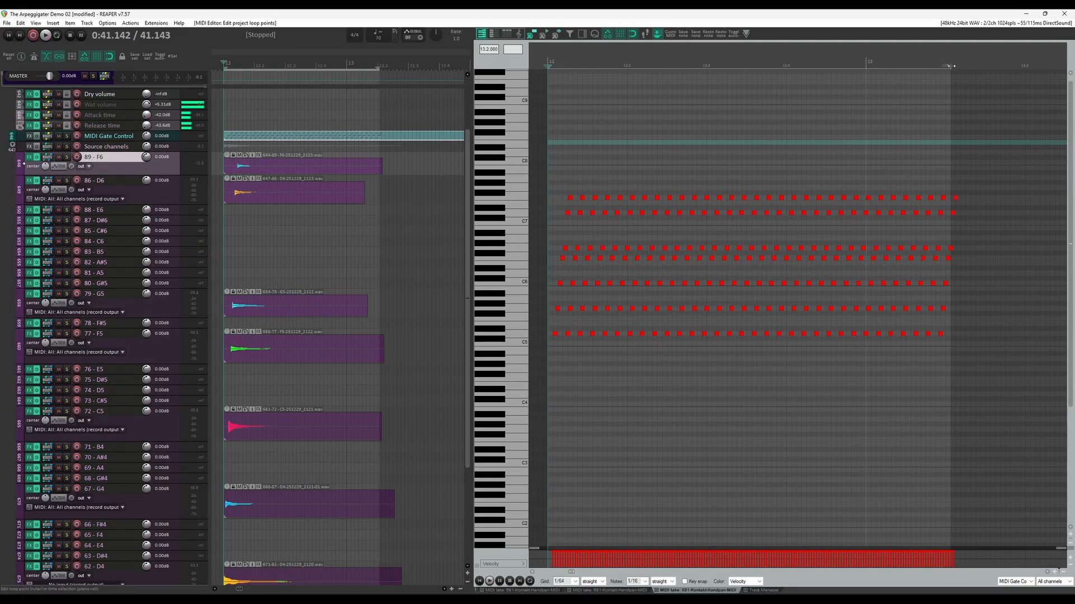
- Adjust the end point of the project loop and mute the Wet volume track while the tremolo pattern plays
left_click_drag(951, 67, 947, 67)
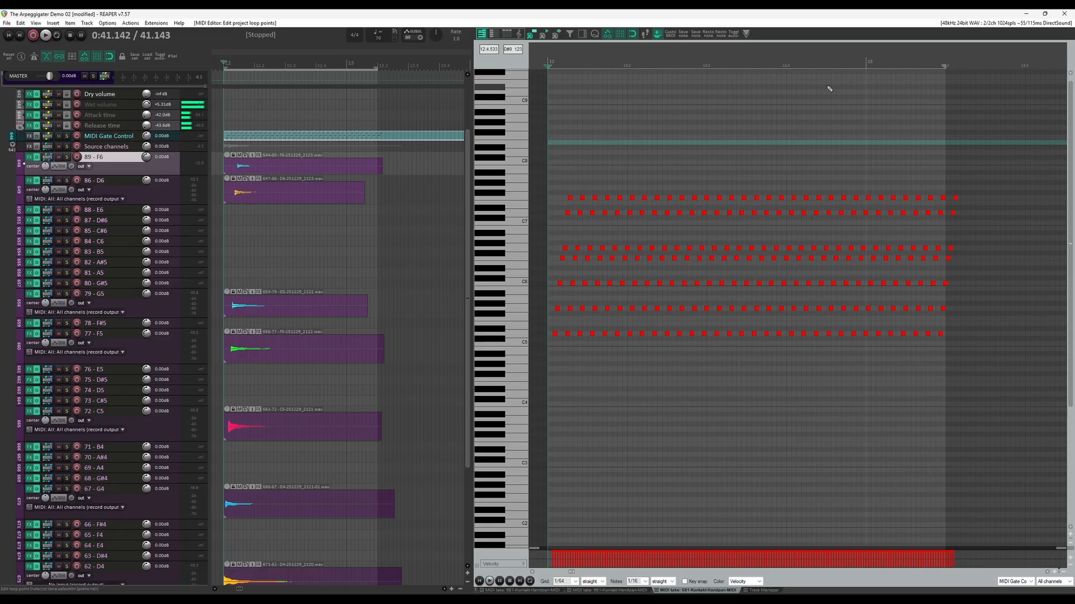
key("space")
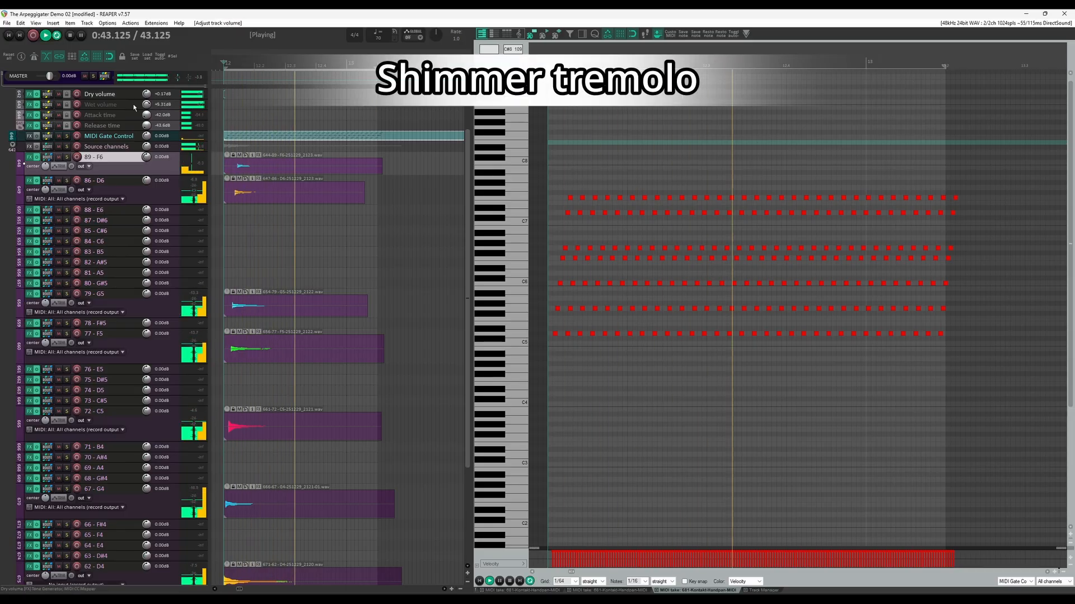
left_click(59, 104)
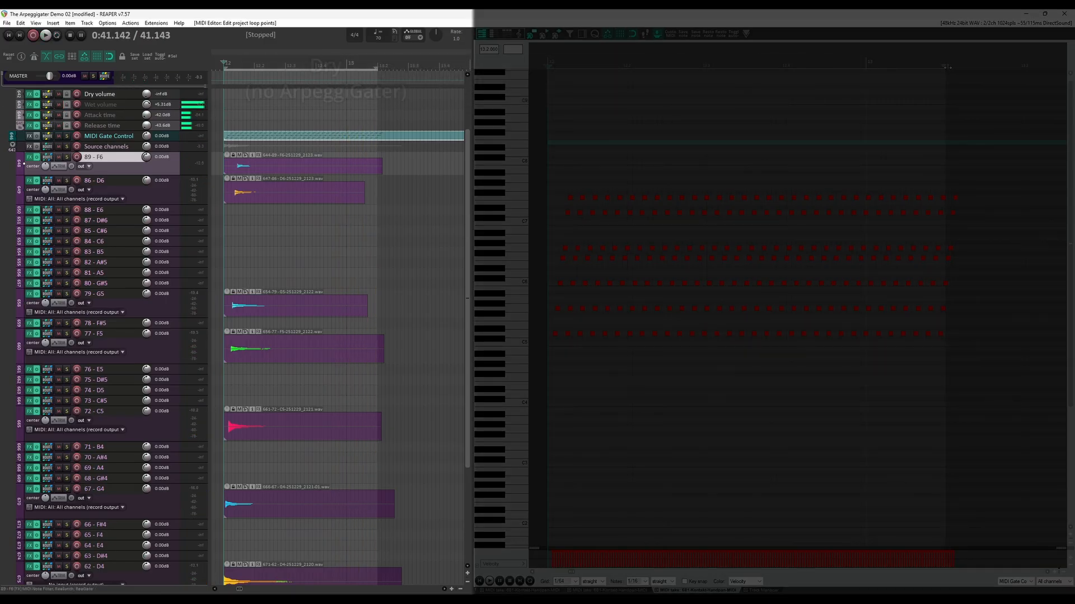
- Play the shimmer tremolo dry, unmute the Wet volume track and play it again with dry and wet combined
key("space")
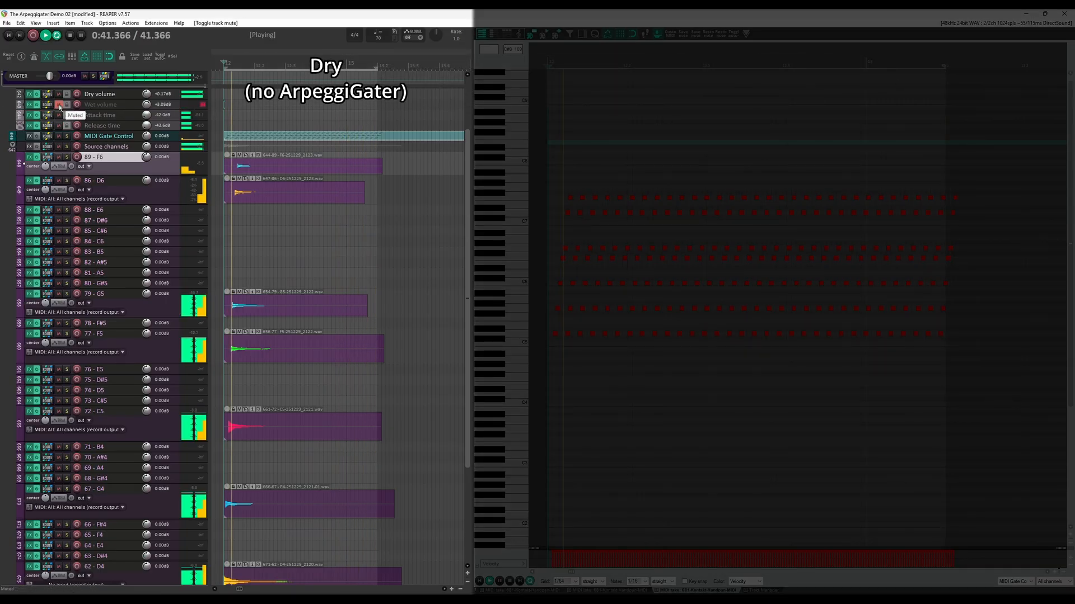
left_click(60, 108)
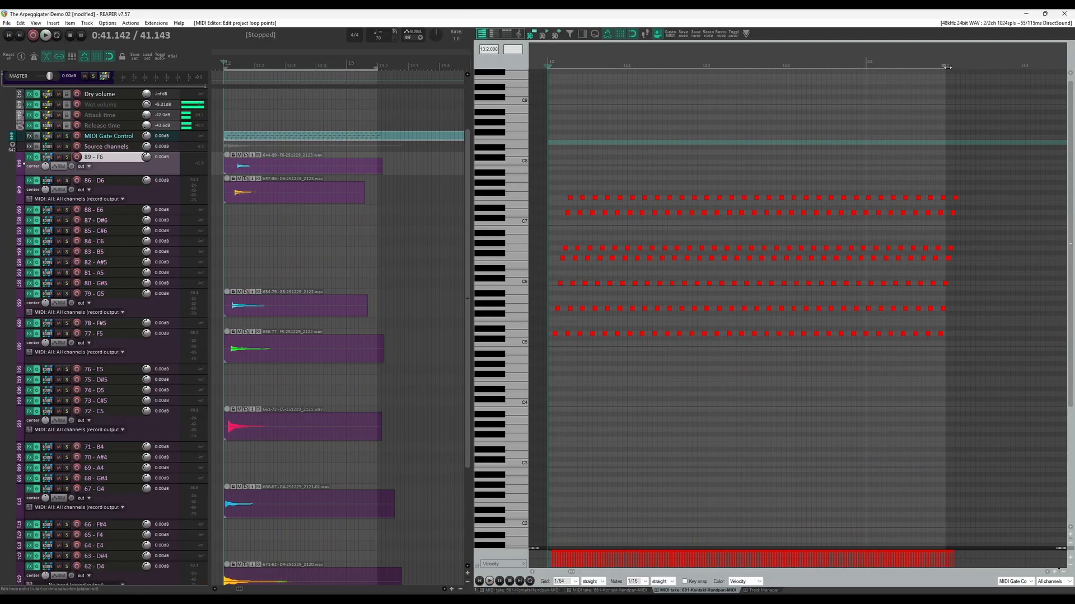
key("space")
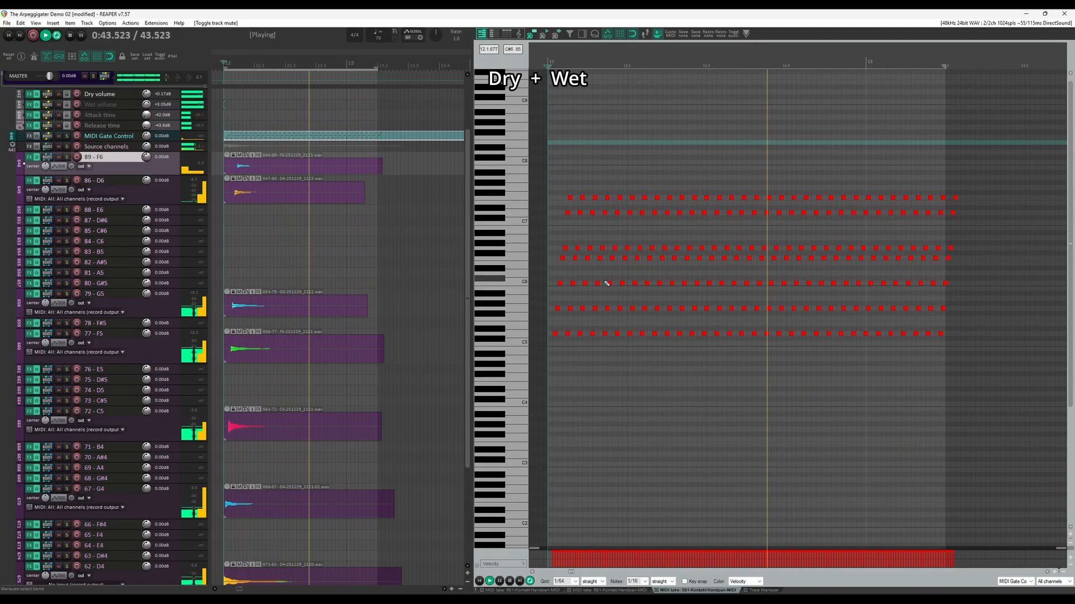
- Select the gate notes of the shimmer tremolo in the MIDI editor and adjust their length
left_click_drag(979, 177, 691, 302)
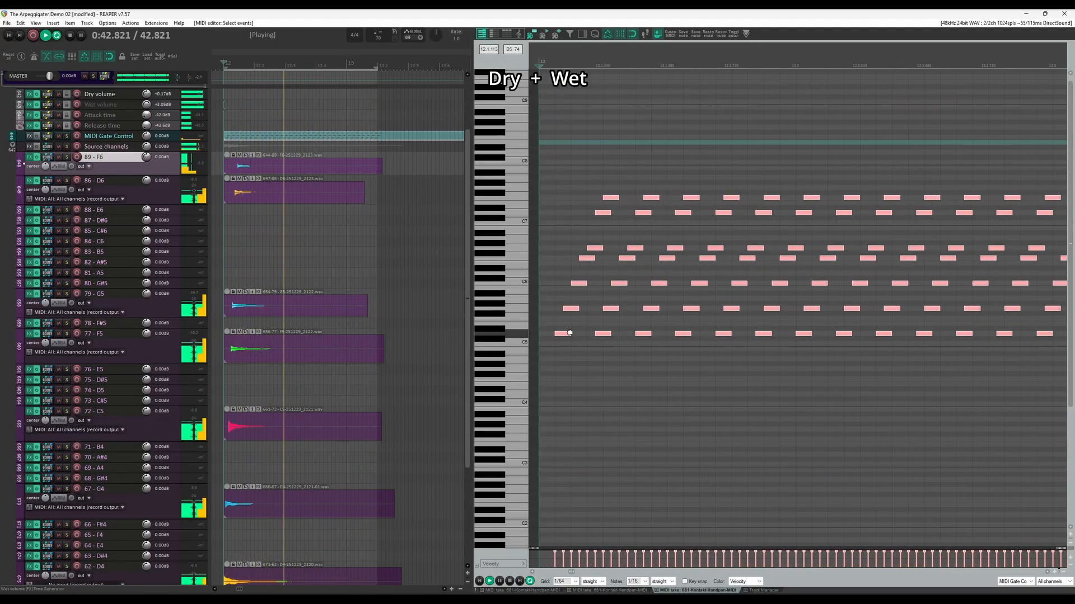
left_click(582, 334)
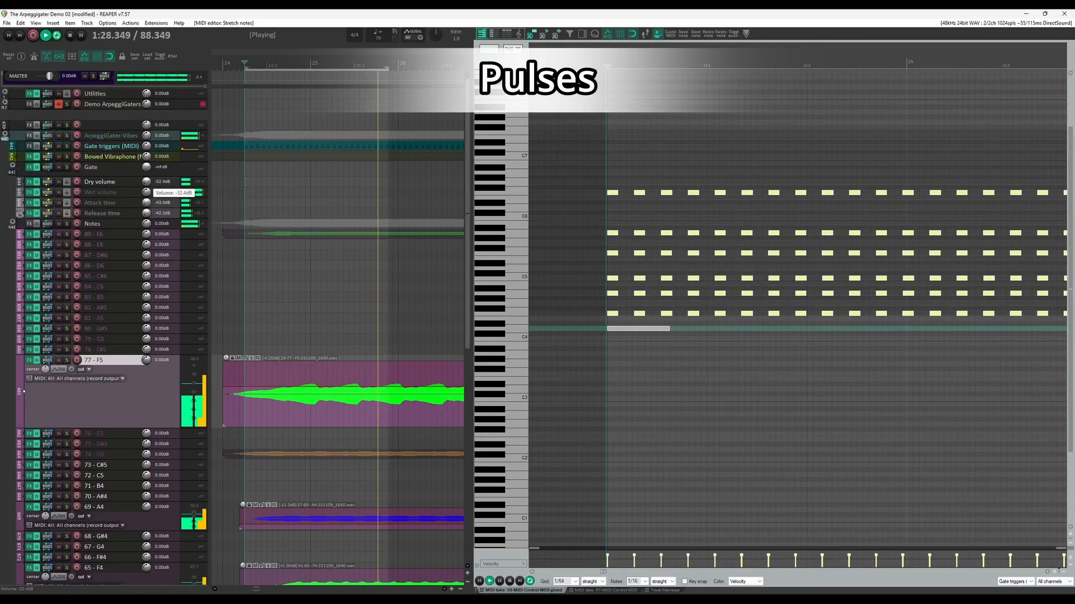
- Adjust the Dry volume track's level for the pulses pattern and shorten the long note below the standard tremolo's chord notes
left_click_drag(147, 182, 147, 194)
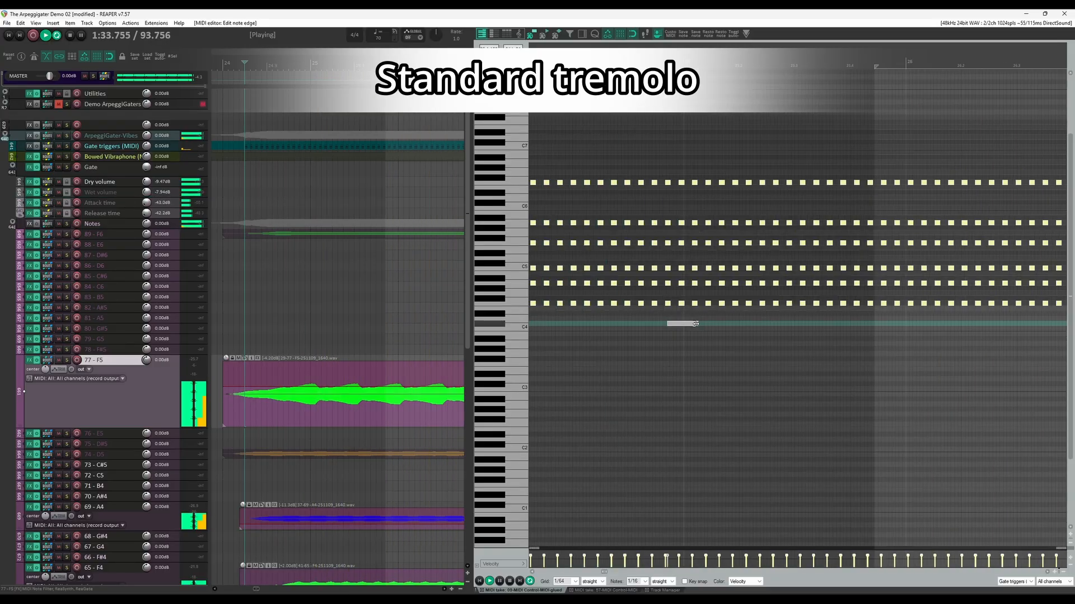
left_click_drag(696, 324, 622, 324)
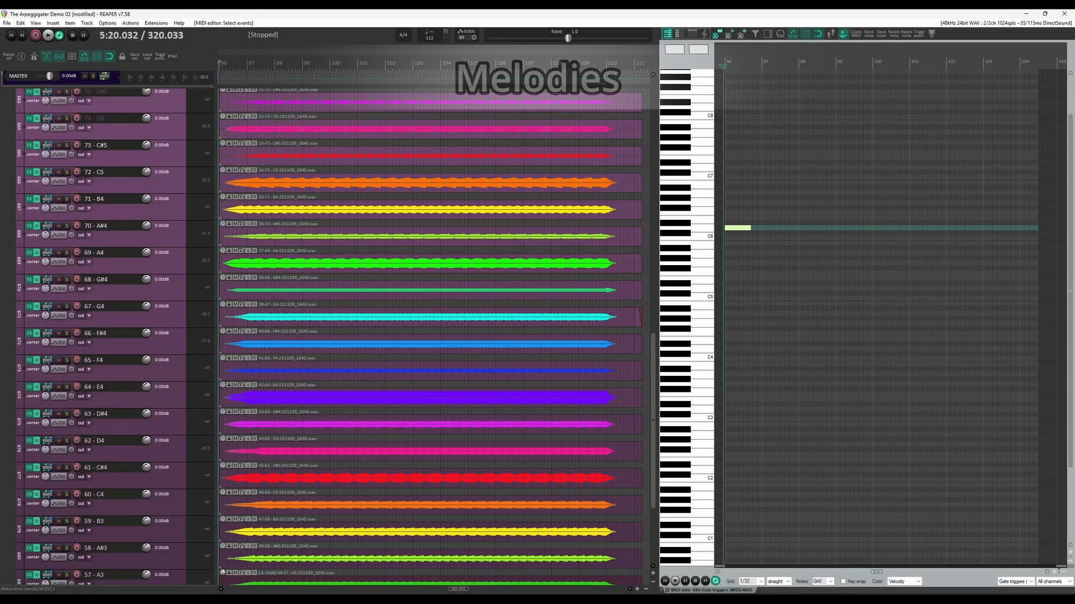
- Play the gated melody, lower the pitch of several trigger notes near its end and play it again
key("Delete")
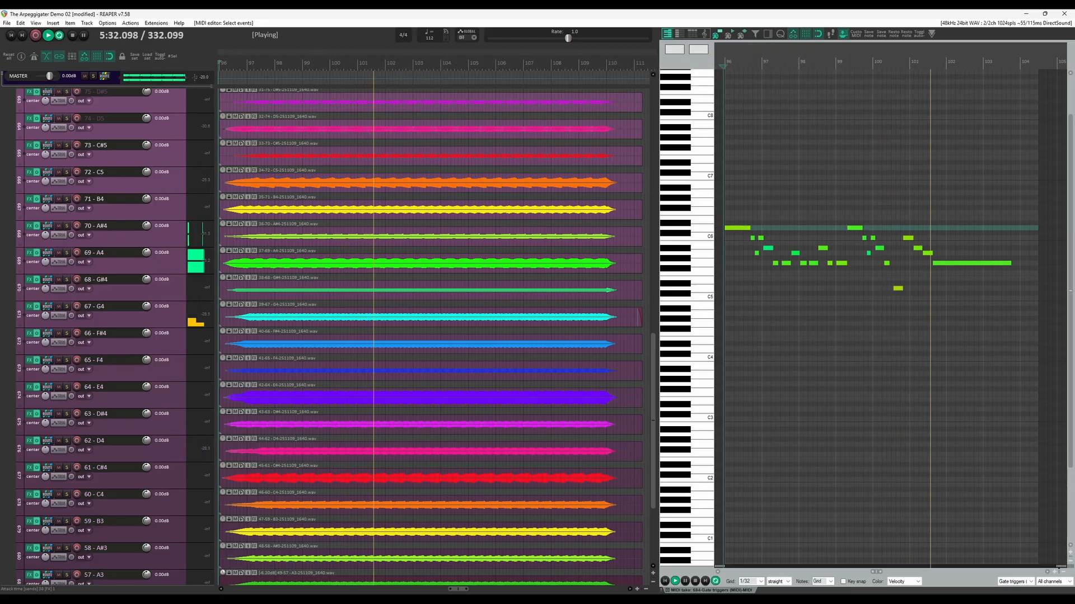
key("space")
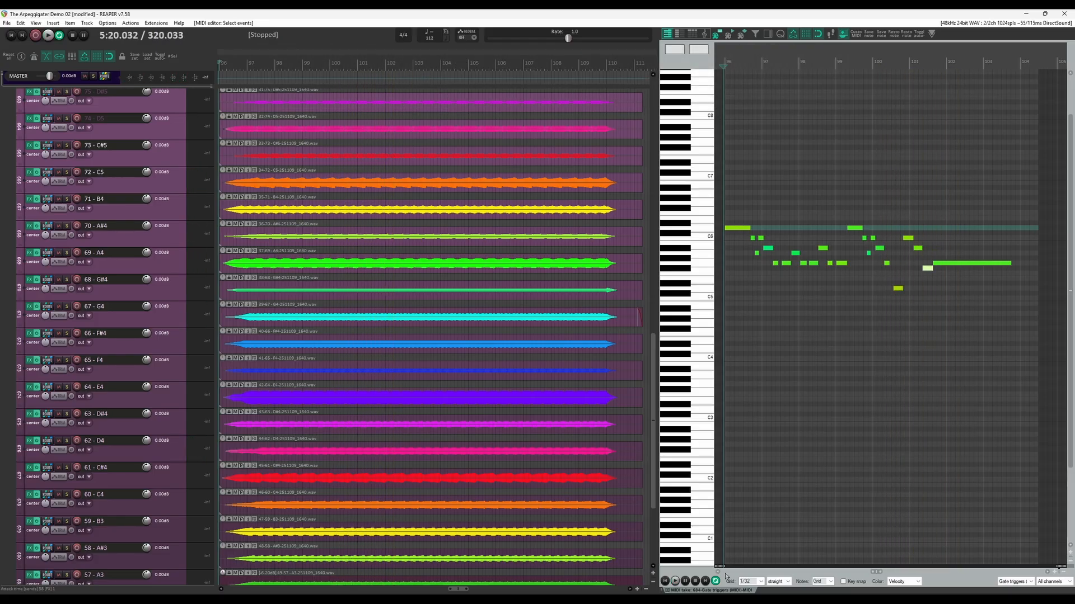
key("space")
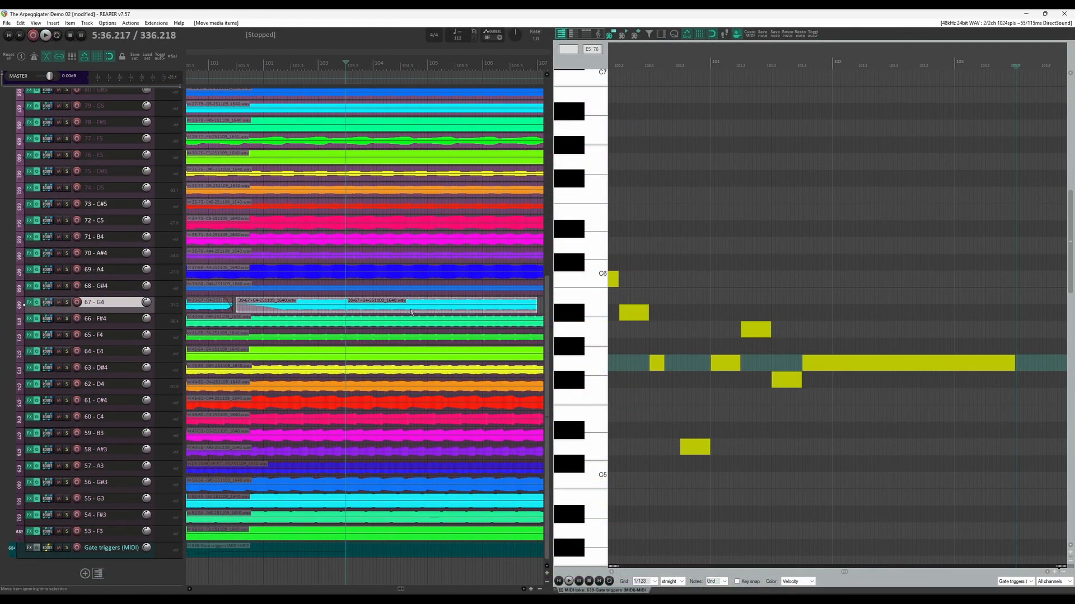
- Edit the sustained sample item on the 67 - G4 track into shorter pieces
left_click_drag(465, 309, 361, 344)
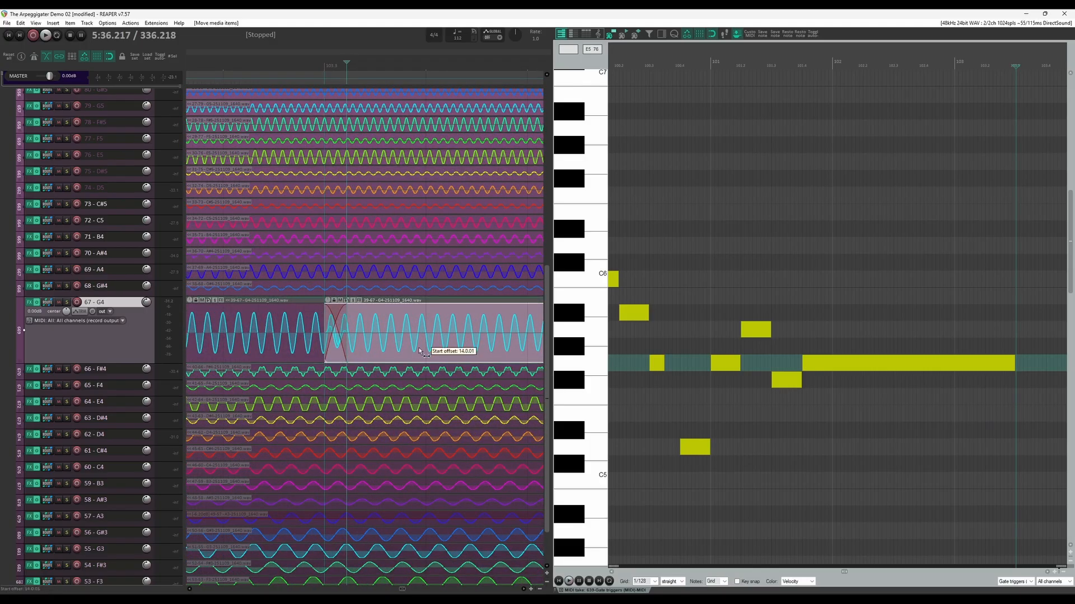
left_click_drag(419, 347, 462, 316)
left_click_drag(395, 315, 374, 315)
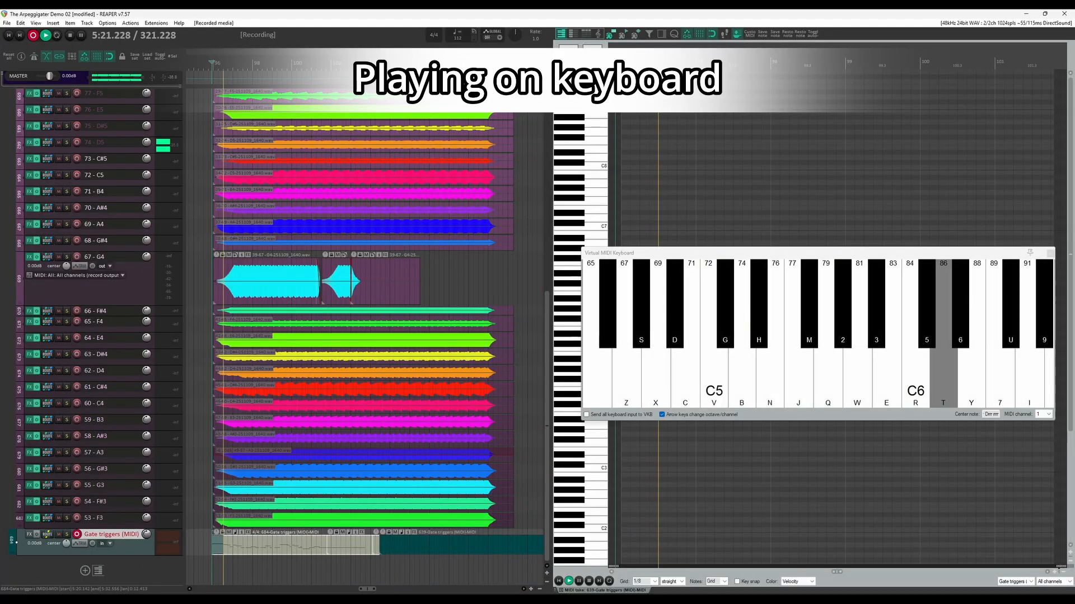
- Record gate triggers on the armed Gate triggers (MIDI) track by playing a melody around C5 to D6 on the virtual MIDI keyboard
key("r")
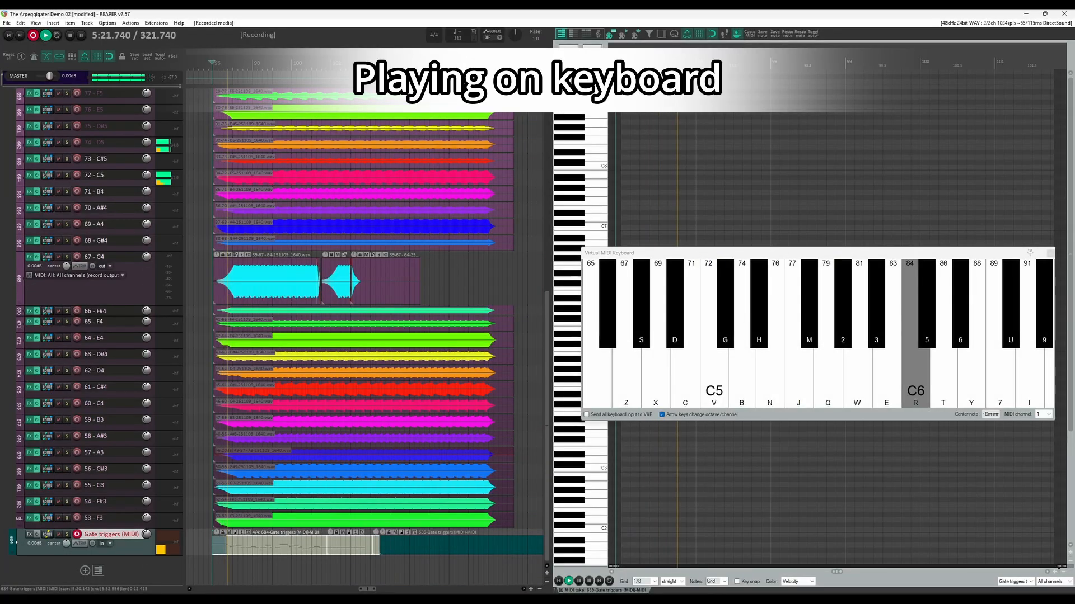
key("w")
key("r")
key("3")
key("q")
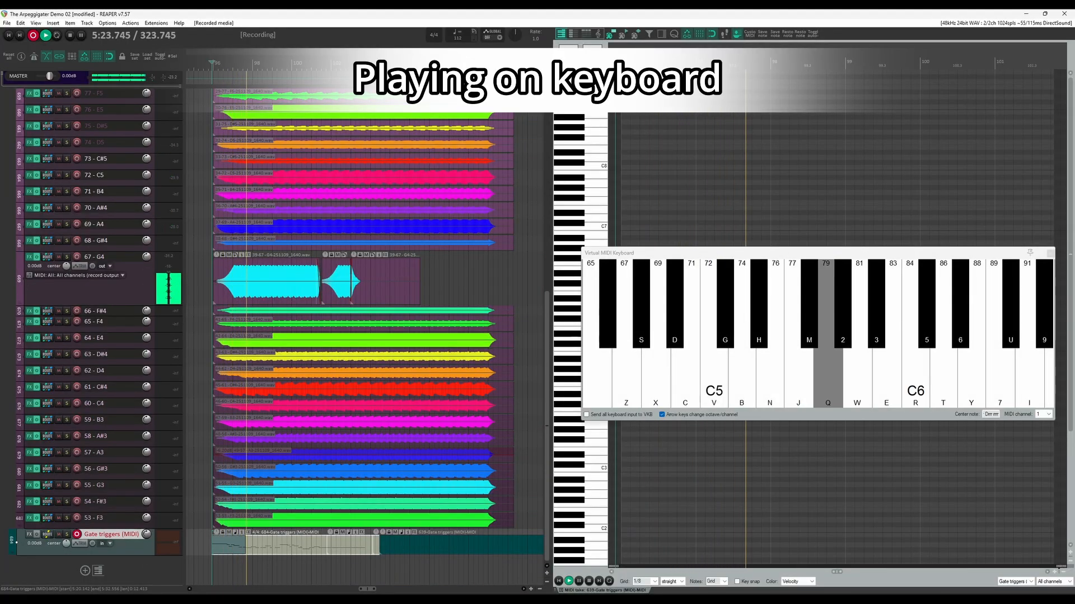
key("w")
key("q")
key("q")
key("3")
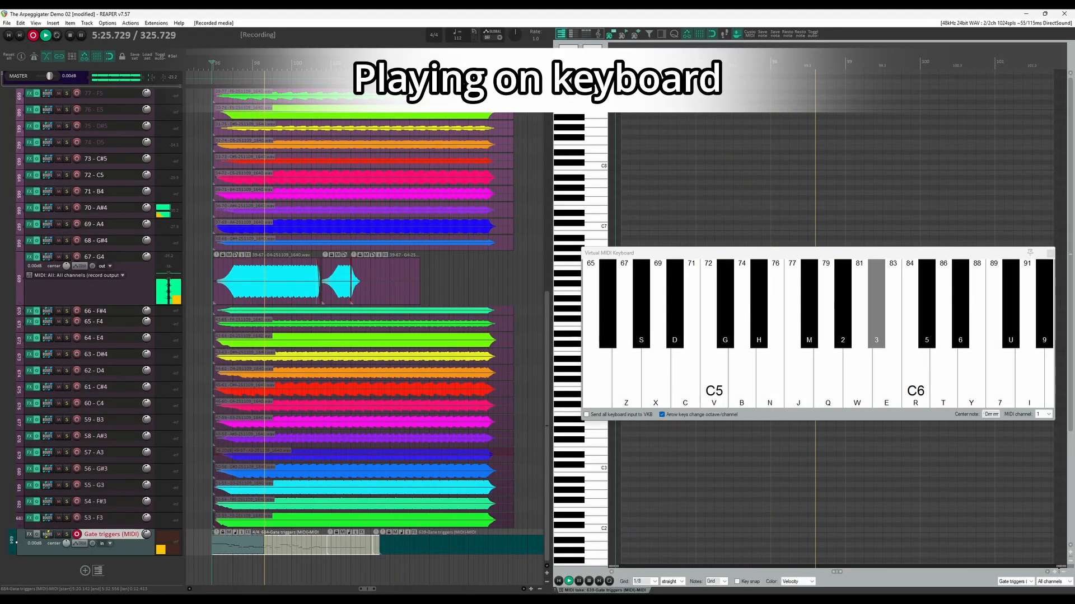
key("q")
key("q")
key("t")
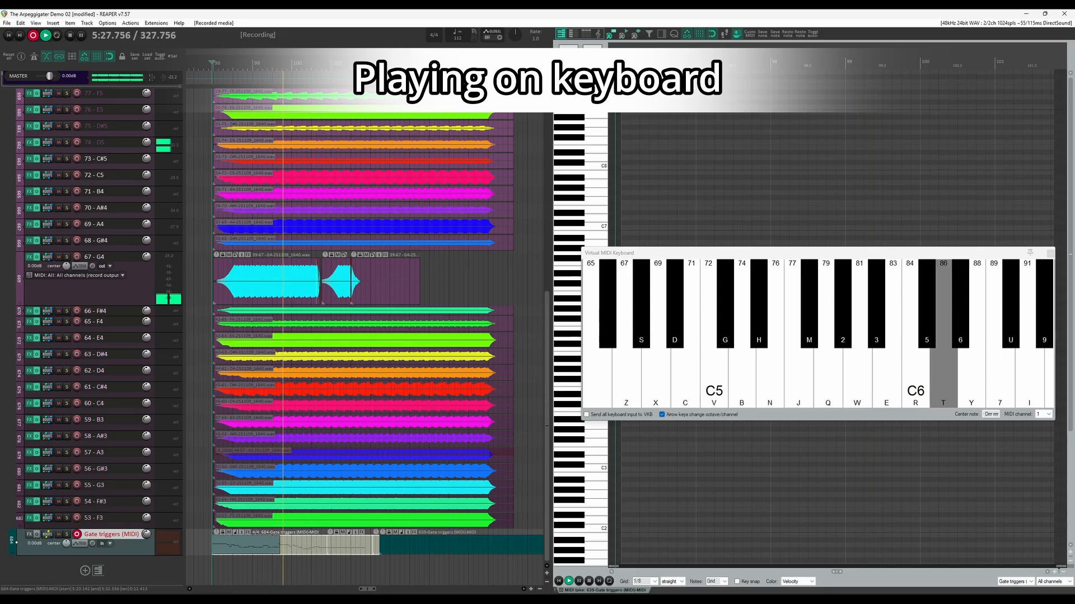
key("r")
key("w")
key("r")
key("3")
key("q")
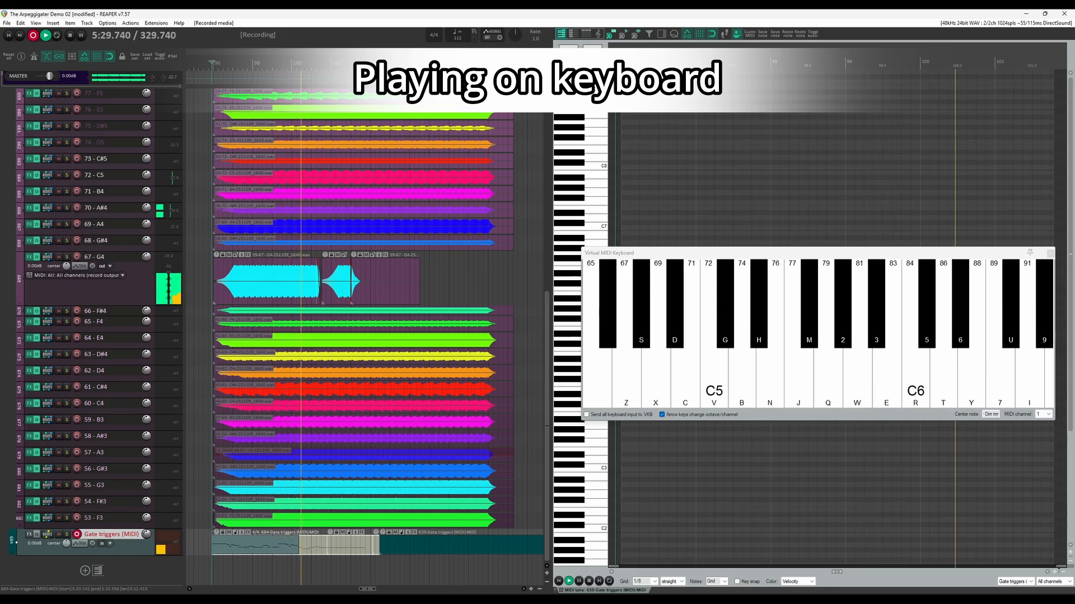
key("b")
key("q")
key("w")
key("m")
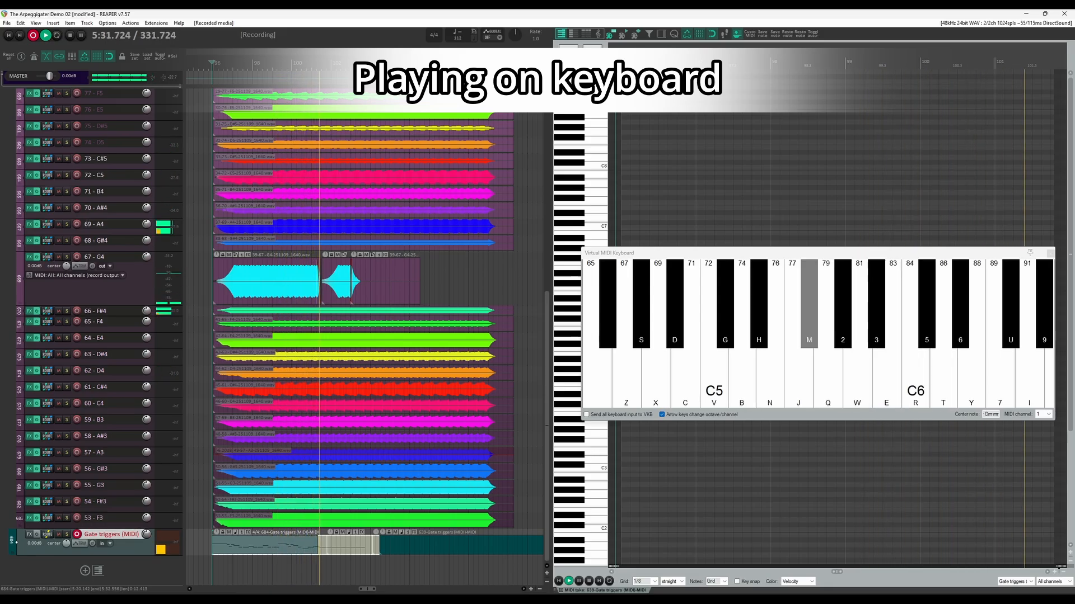
key("q")
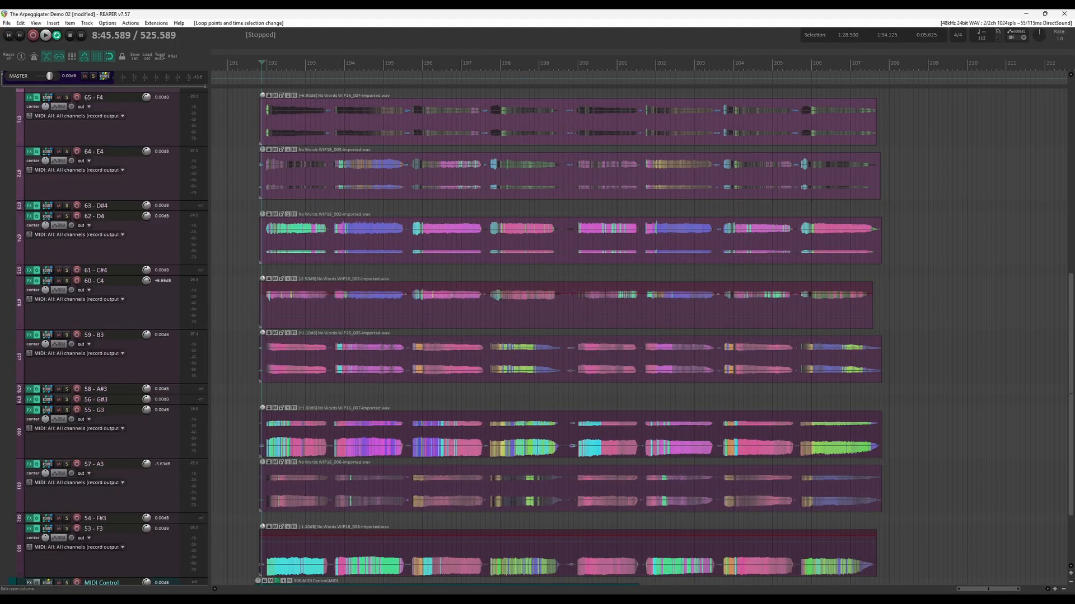
- Play back the imported multitrack arrangement and the gated section with the Attack time and Release time volume envelopes
key("space")
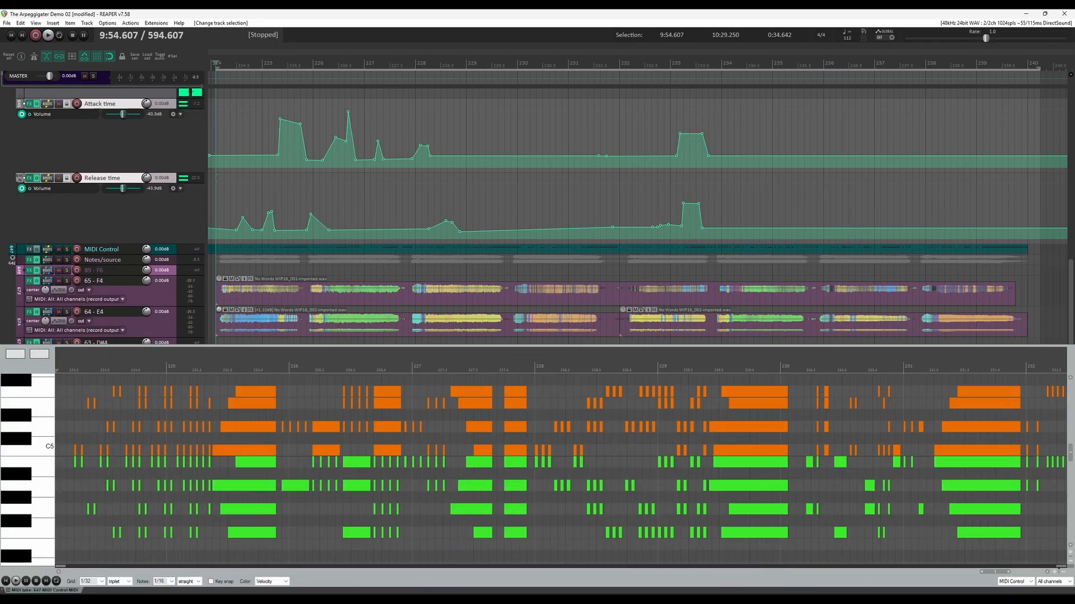
key("space")
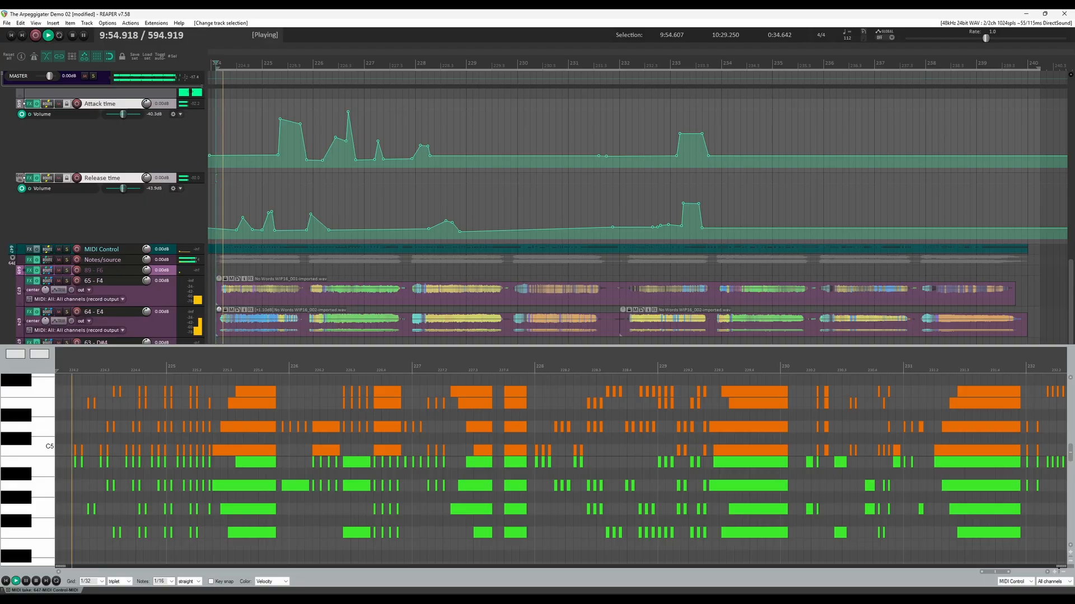